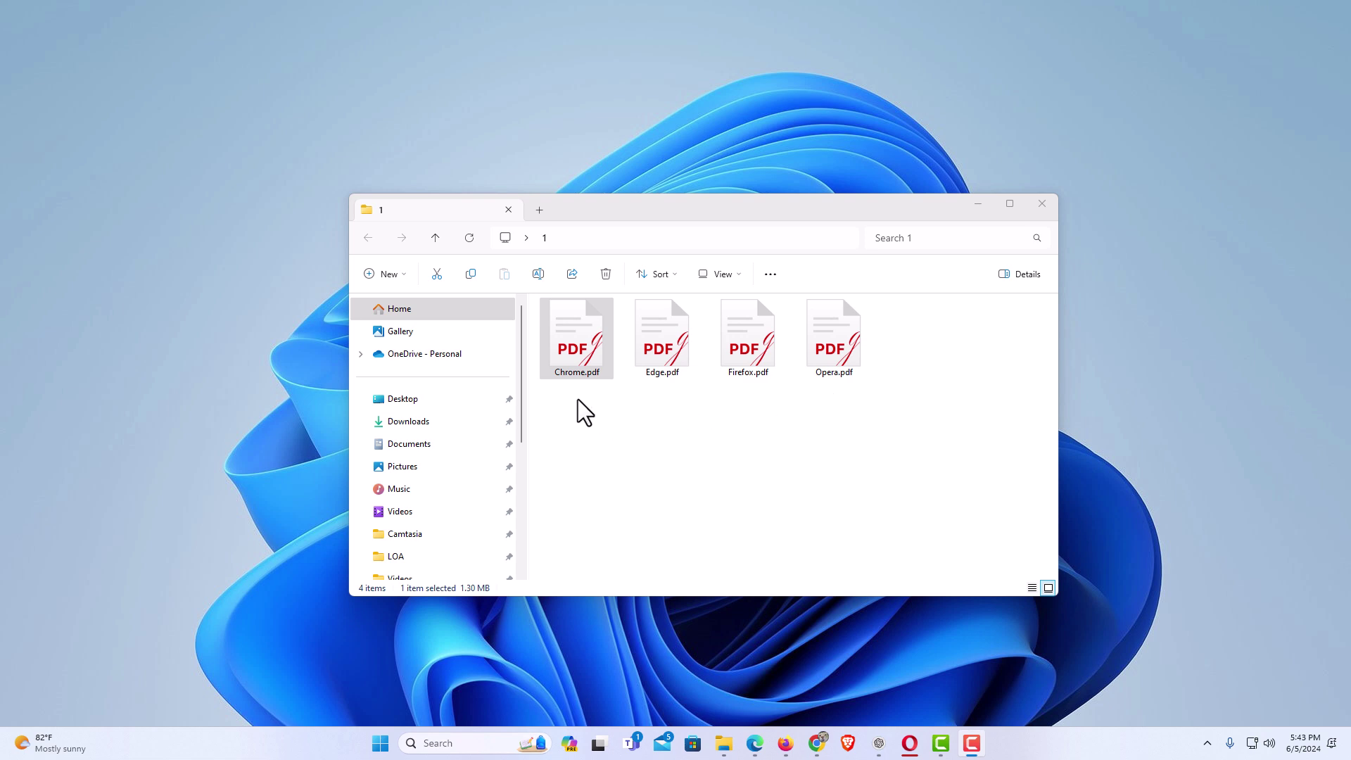
Open Chrome.pdf in PDFgear and scroll through both pages of the channel capture.
double_click(577, 363)
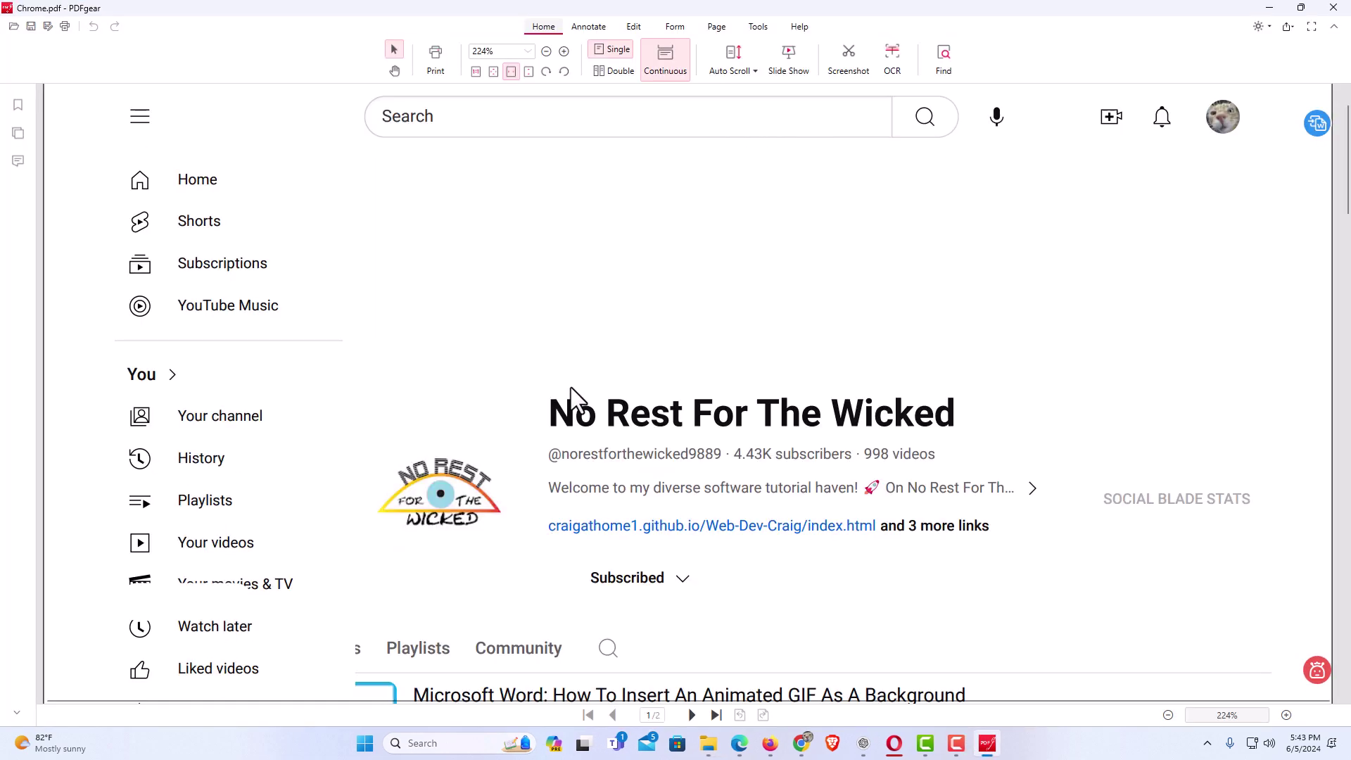
scroll(566, 478, down, 10)
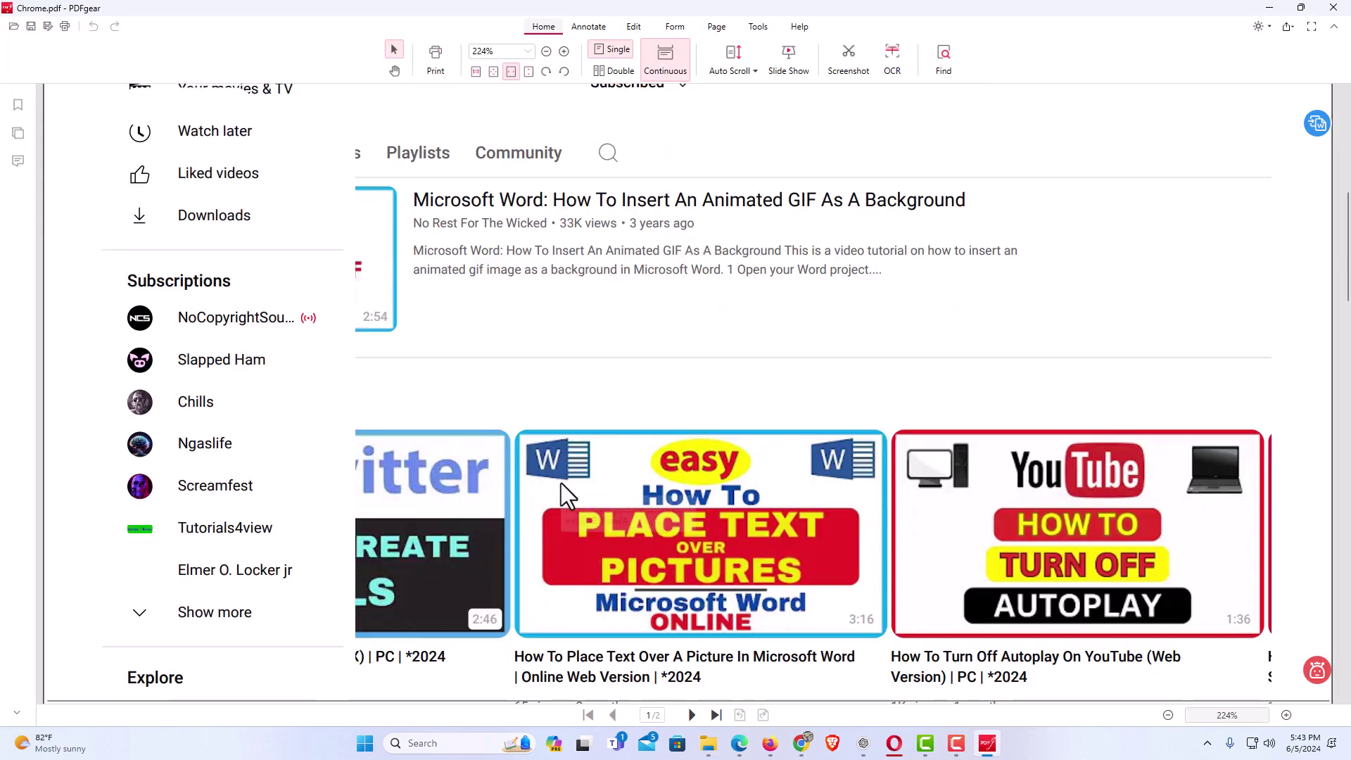
scroll(560, 483, down, 12)
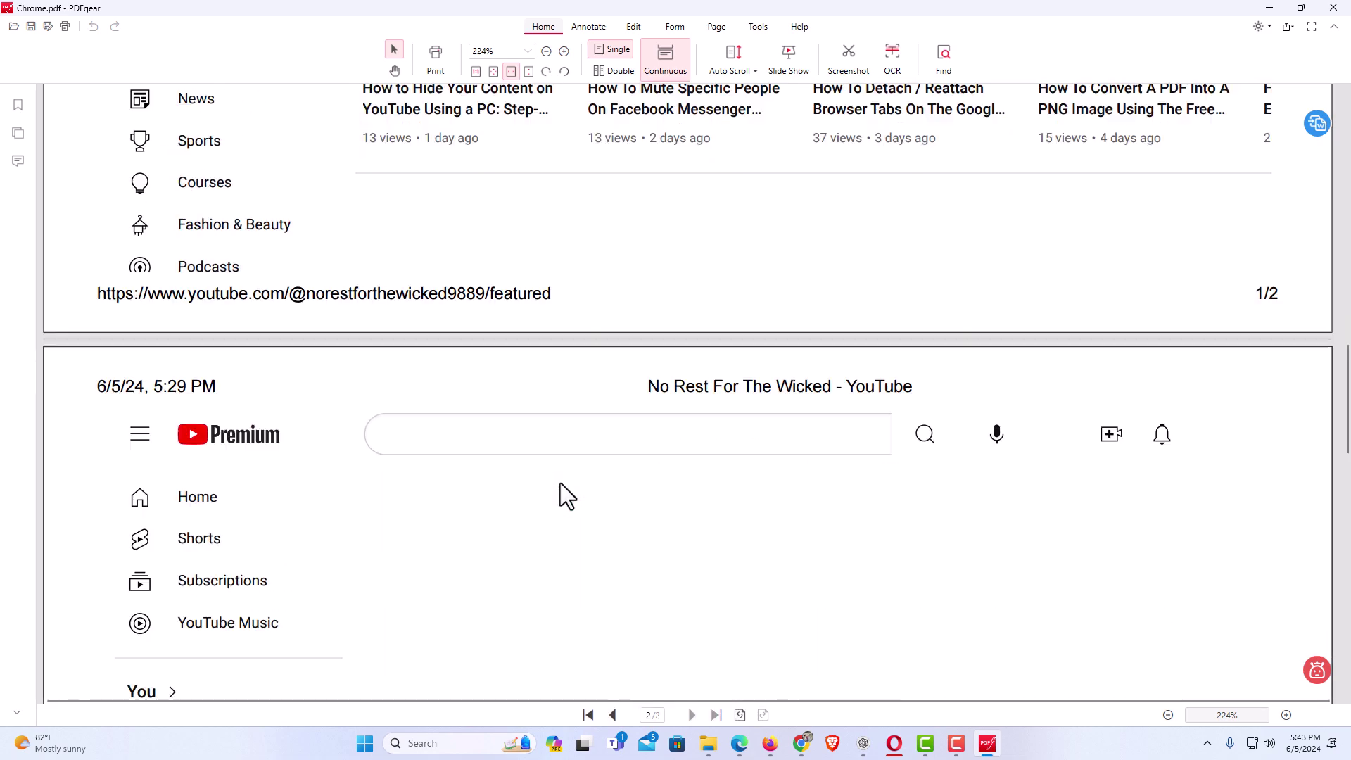
scroll(561, 485, down, 13)
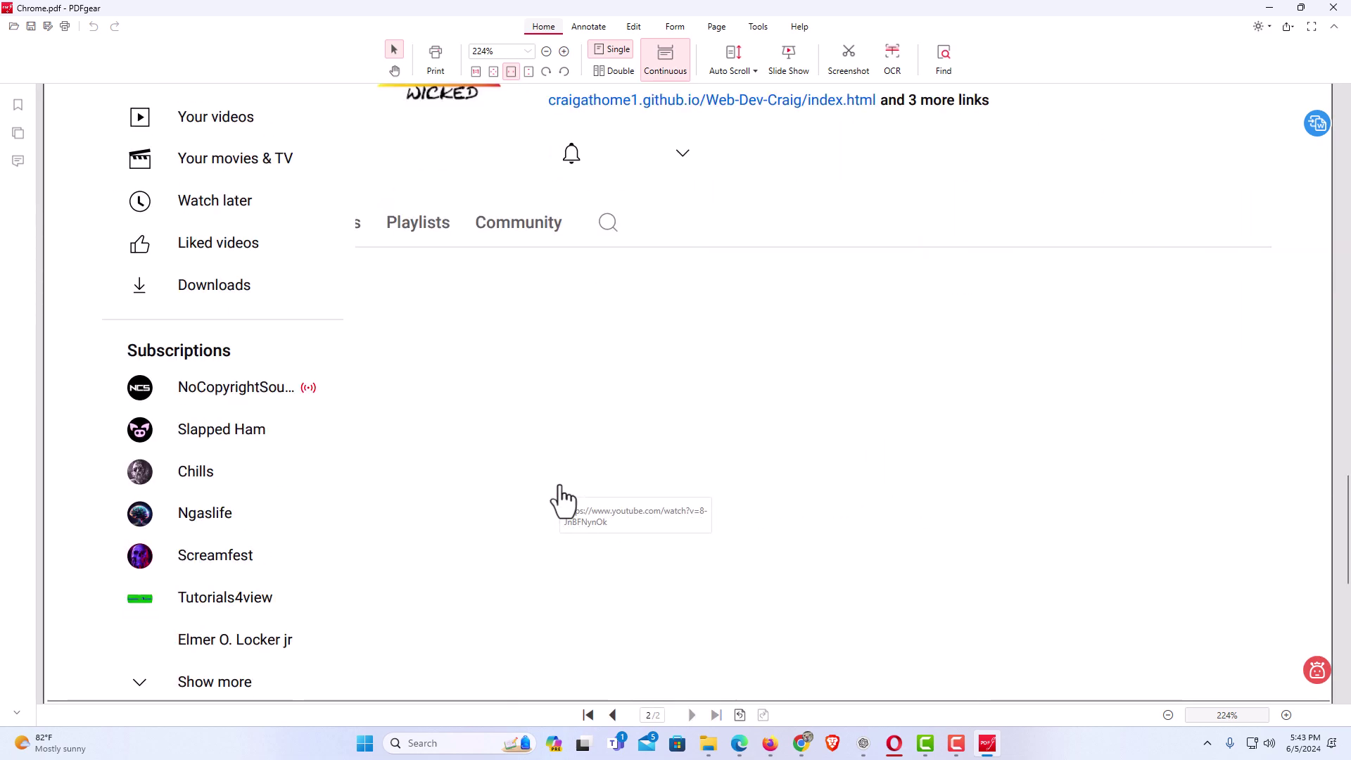
scroll(561, 492, down, 2)
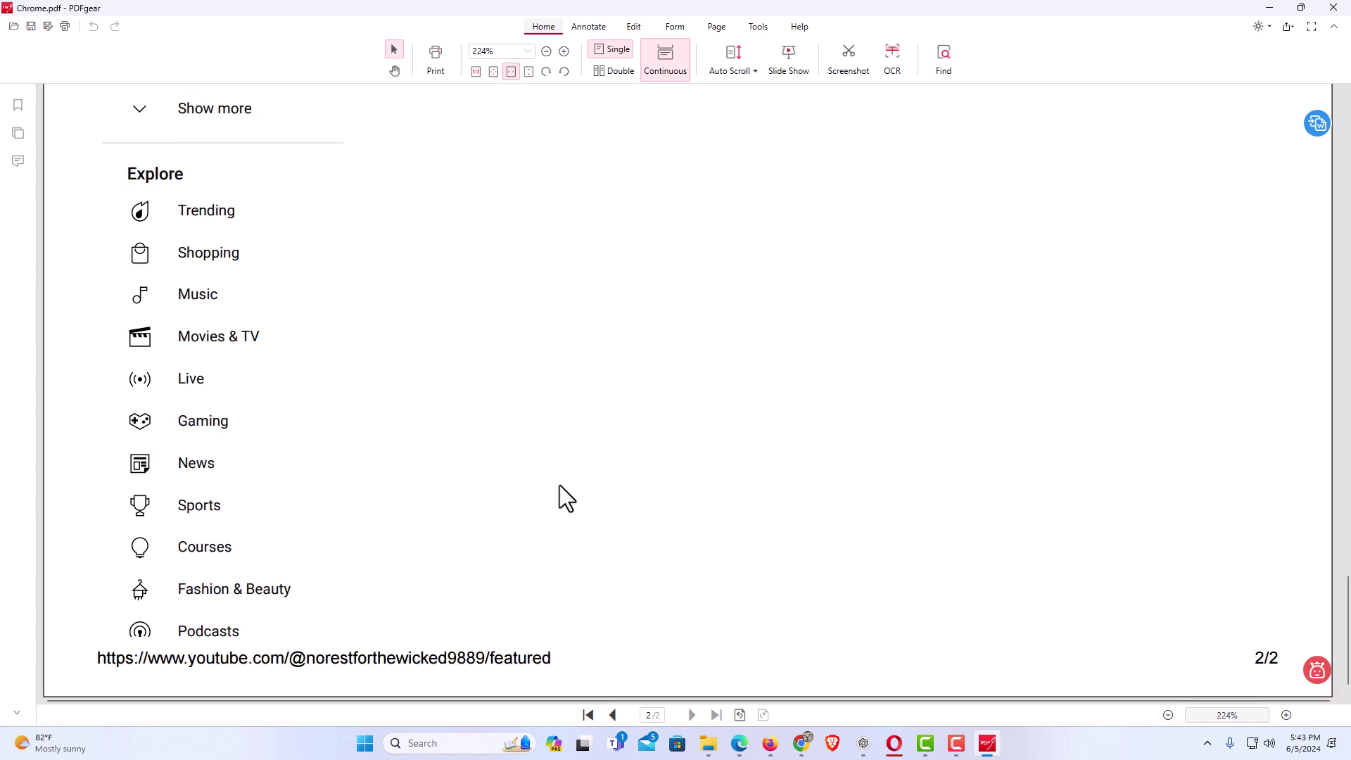
scroll(560, 493, up, 9)
scroll(559, 485, up, 8)
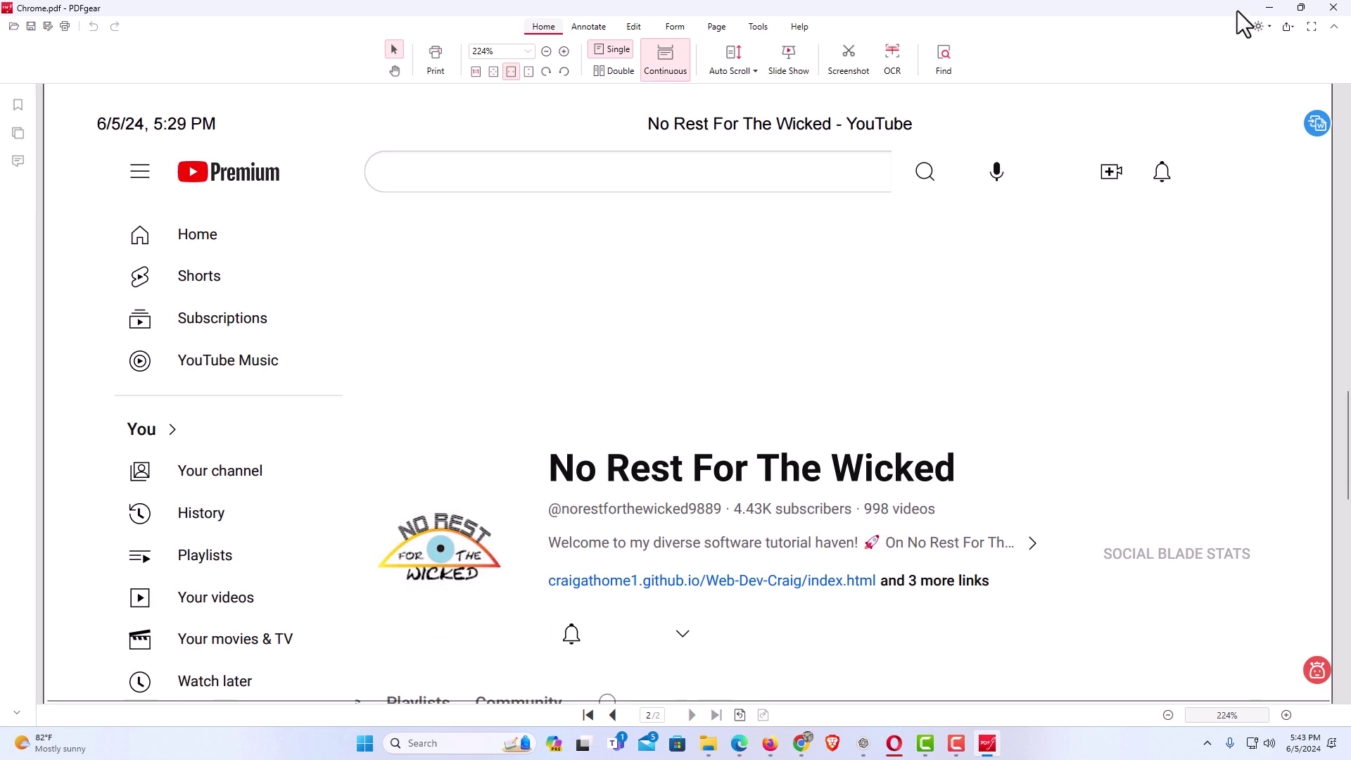
Close Chrome.pdf, then open Edge.pdf, review its two pages and close it.
click(1337, 13)
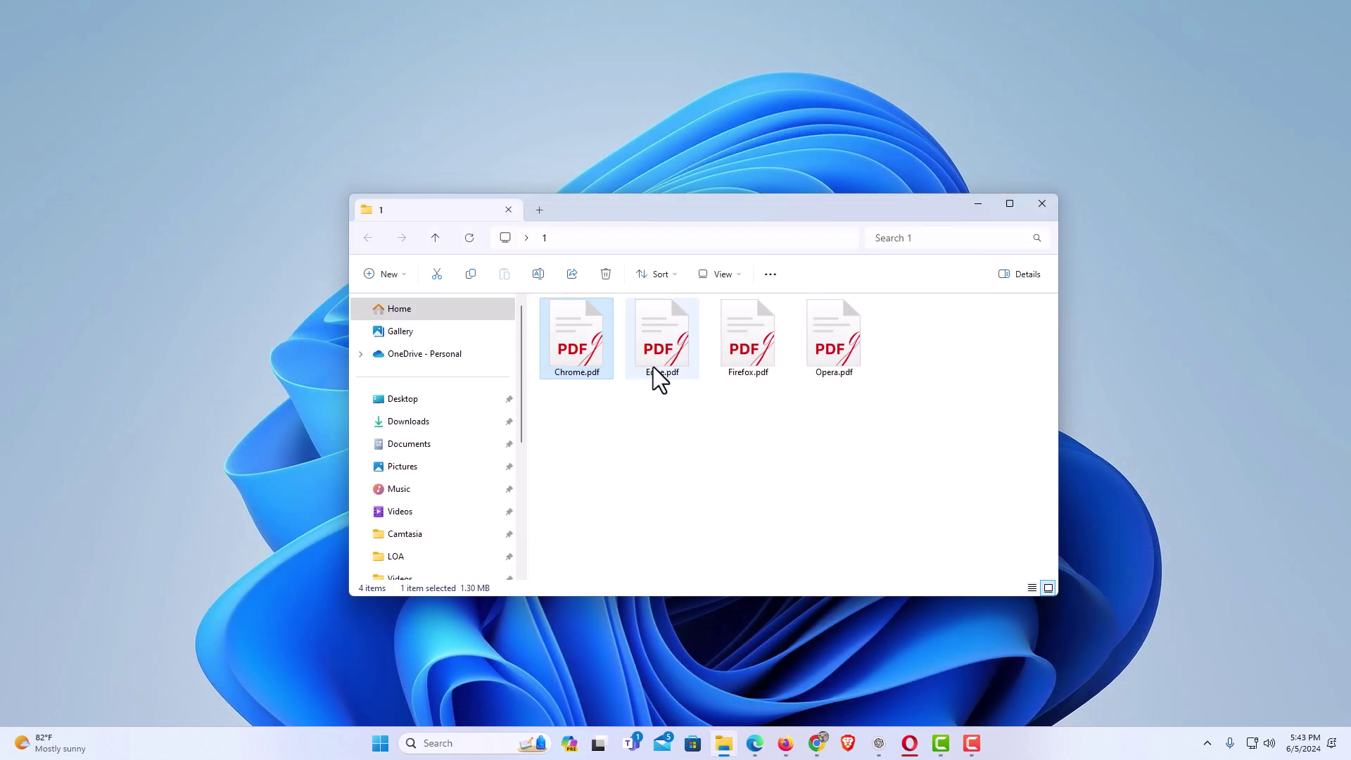
double_click(653, 366)
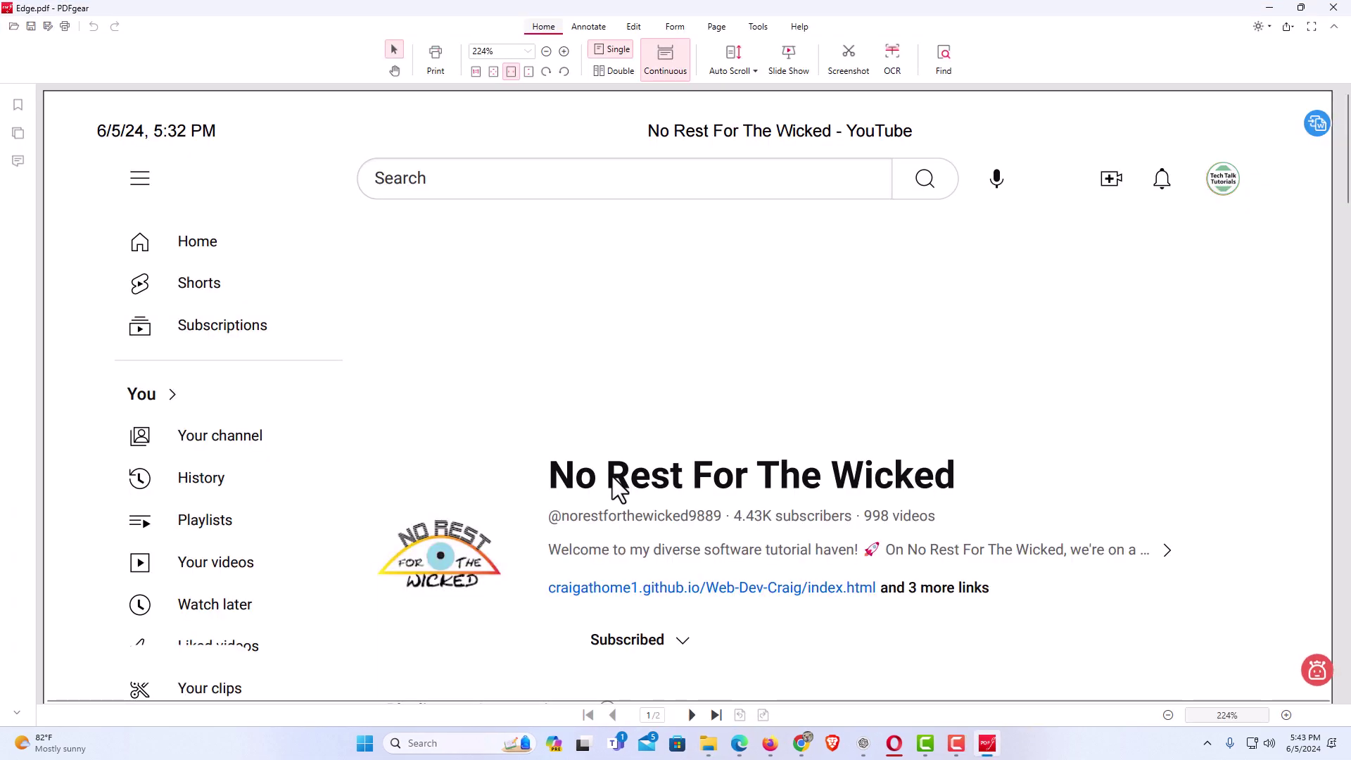
scroll(615, 477, down, 8)
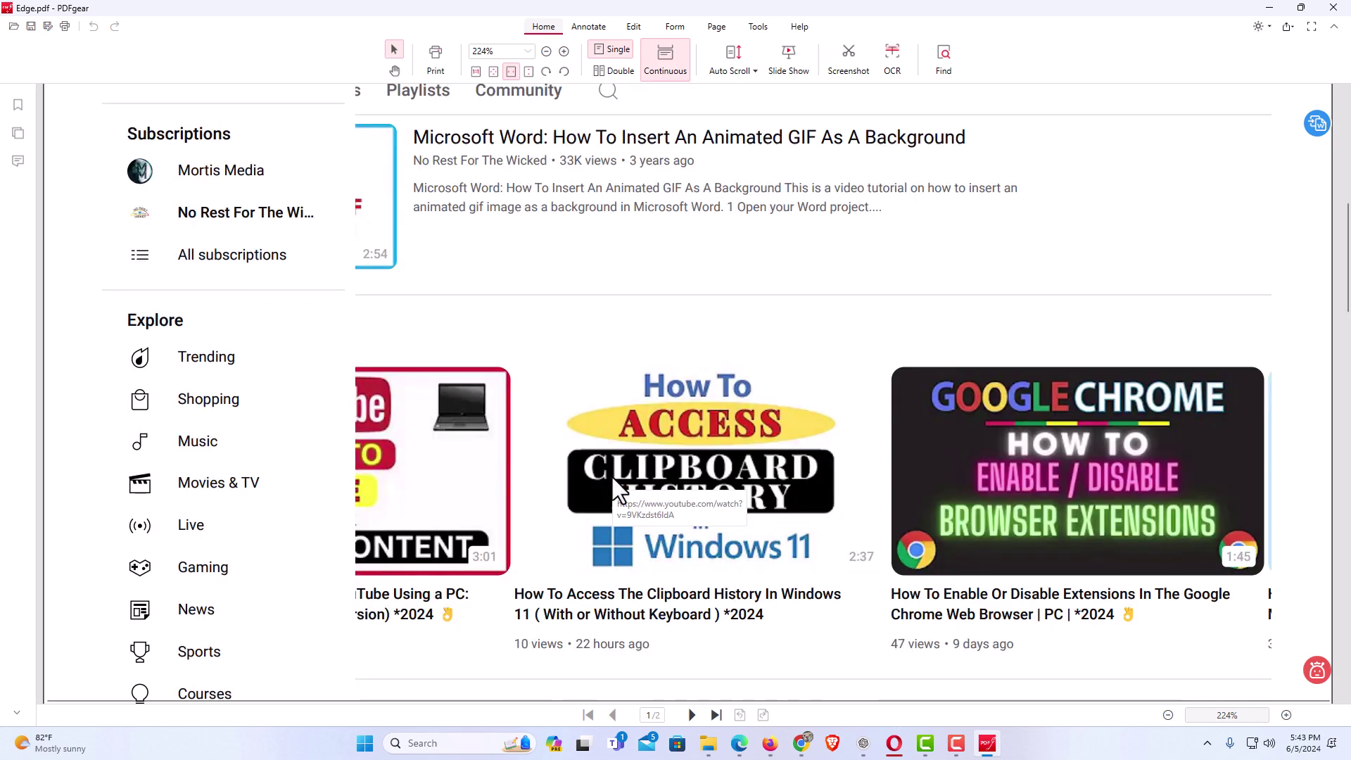
scroll(612, 476, down, 8)
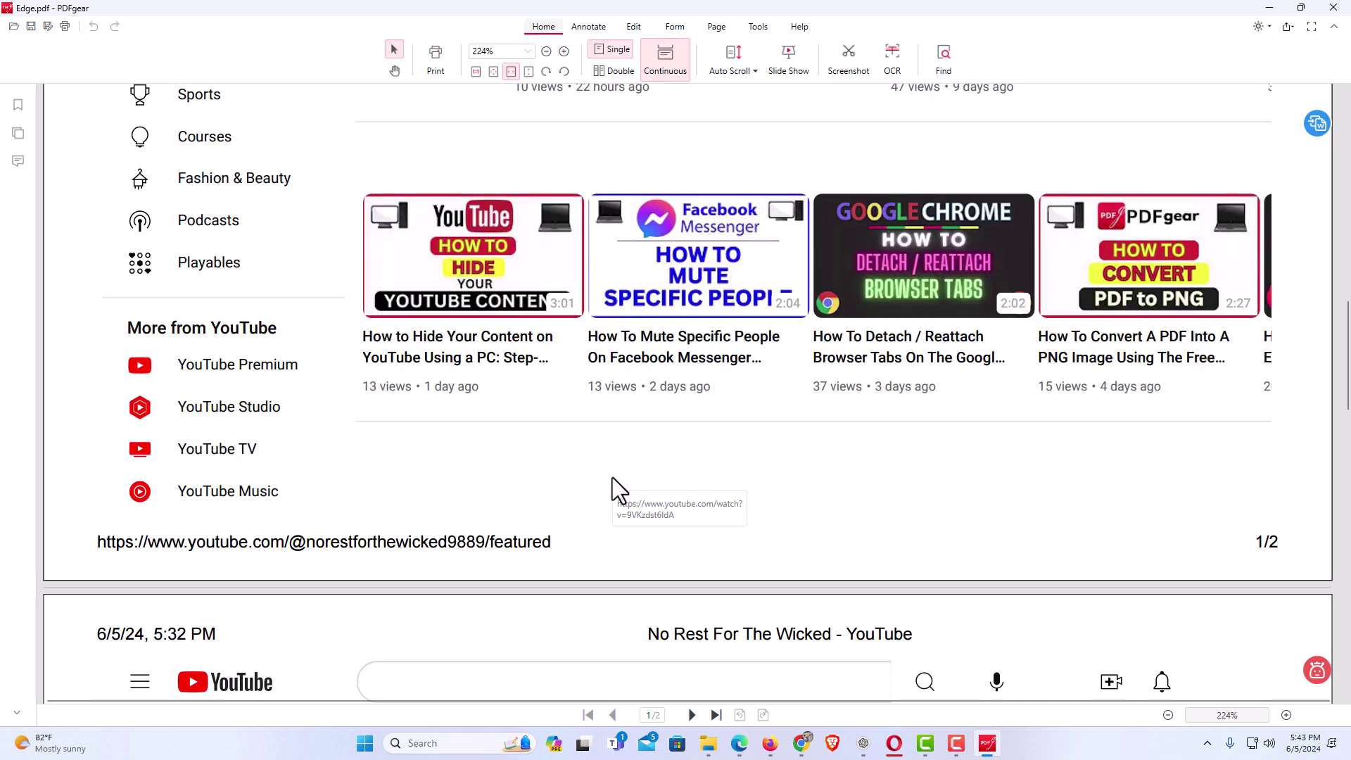
scroll(612, 477, down, 10)
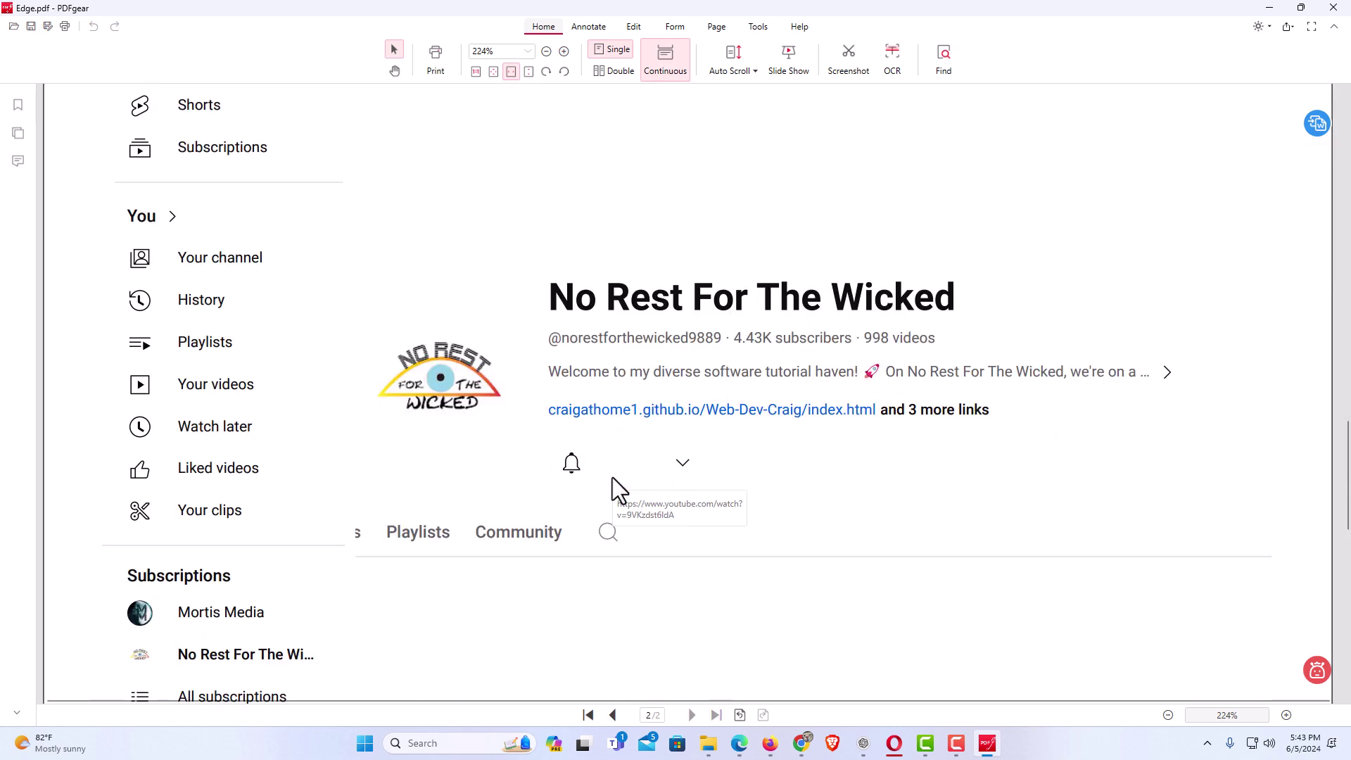
scroll(612, 477, down, 3)
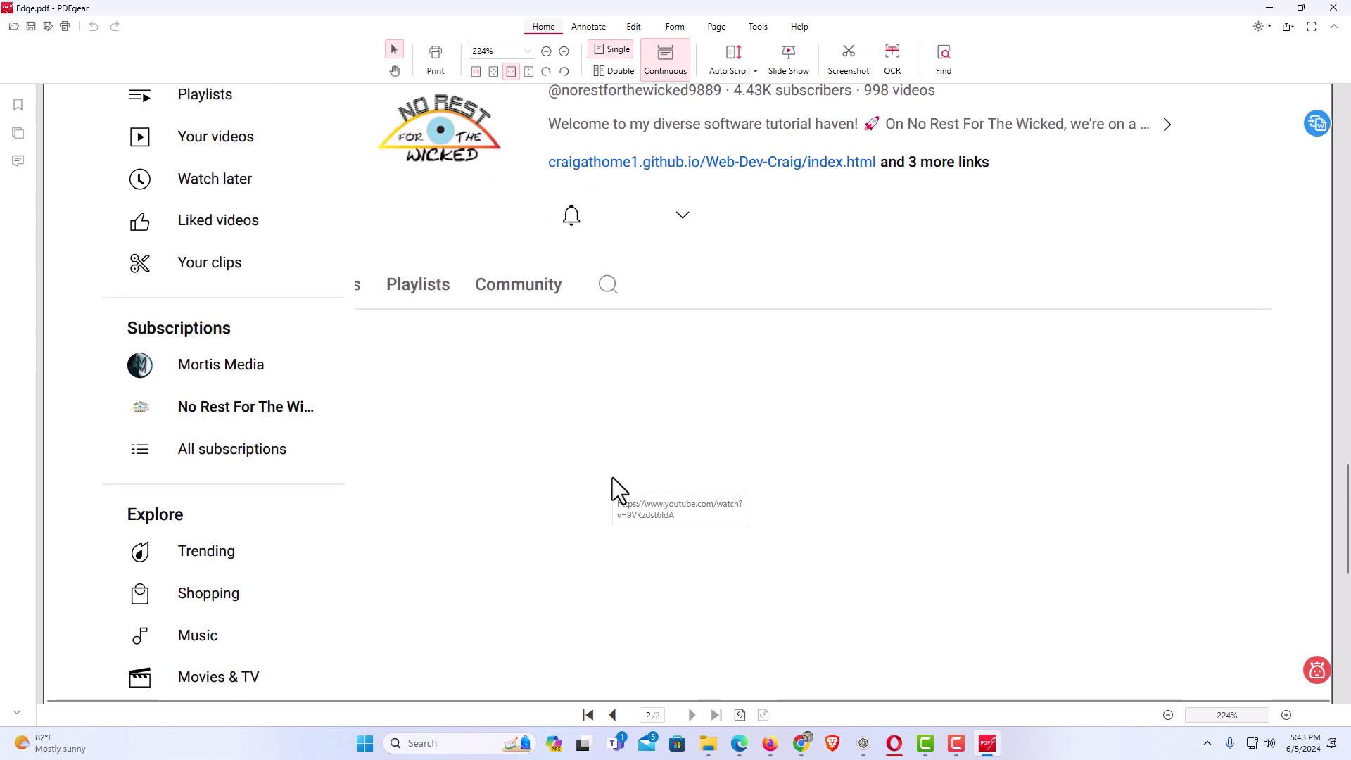
click(1327, 10)
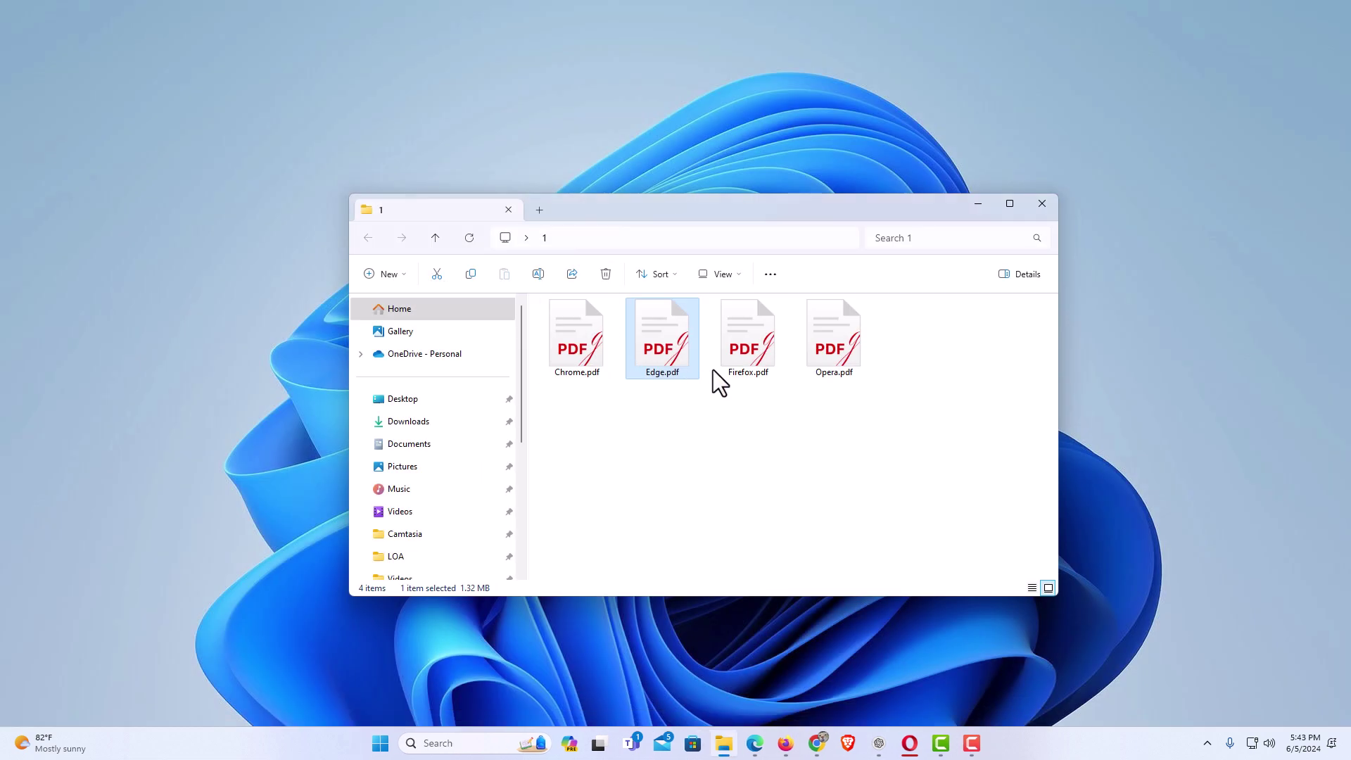
Open Firefox.pdf and scroll through all three of its reflowed pages.
click(757, 378)
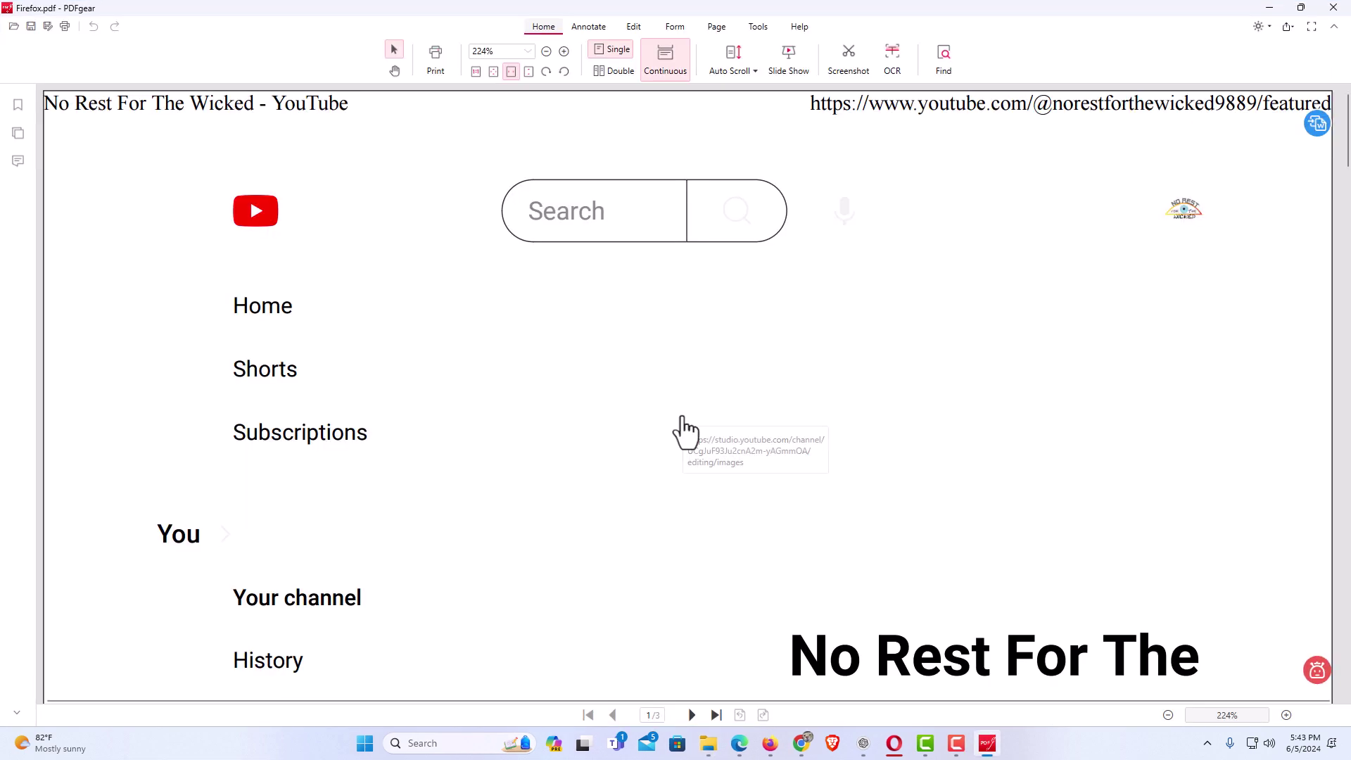
scroll(663, 449, down, 2)
scroll(664, 448, down, 12)
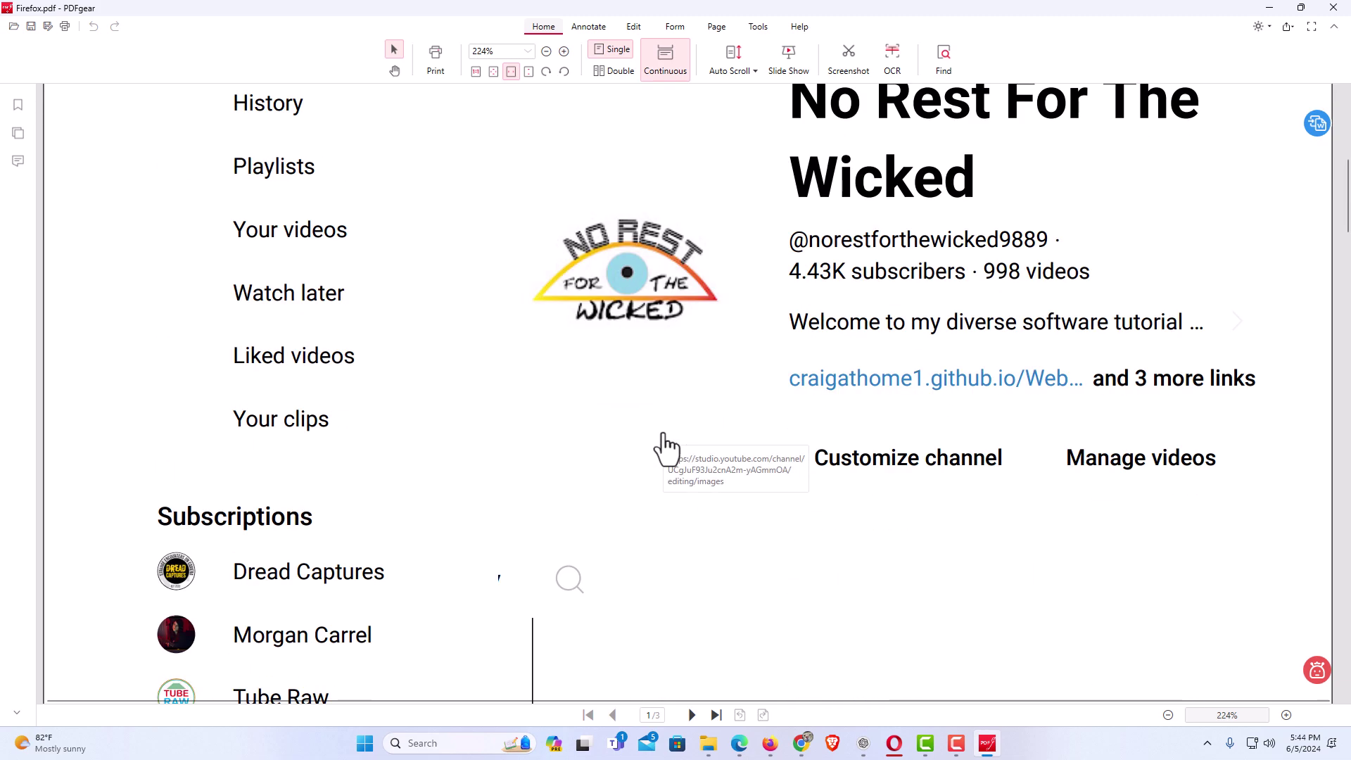
scroll(664, 436, down, 11)
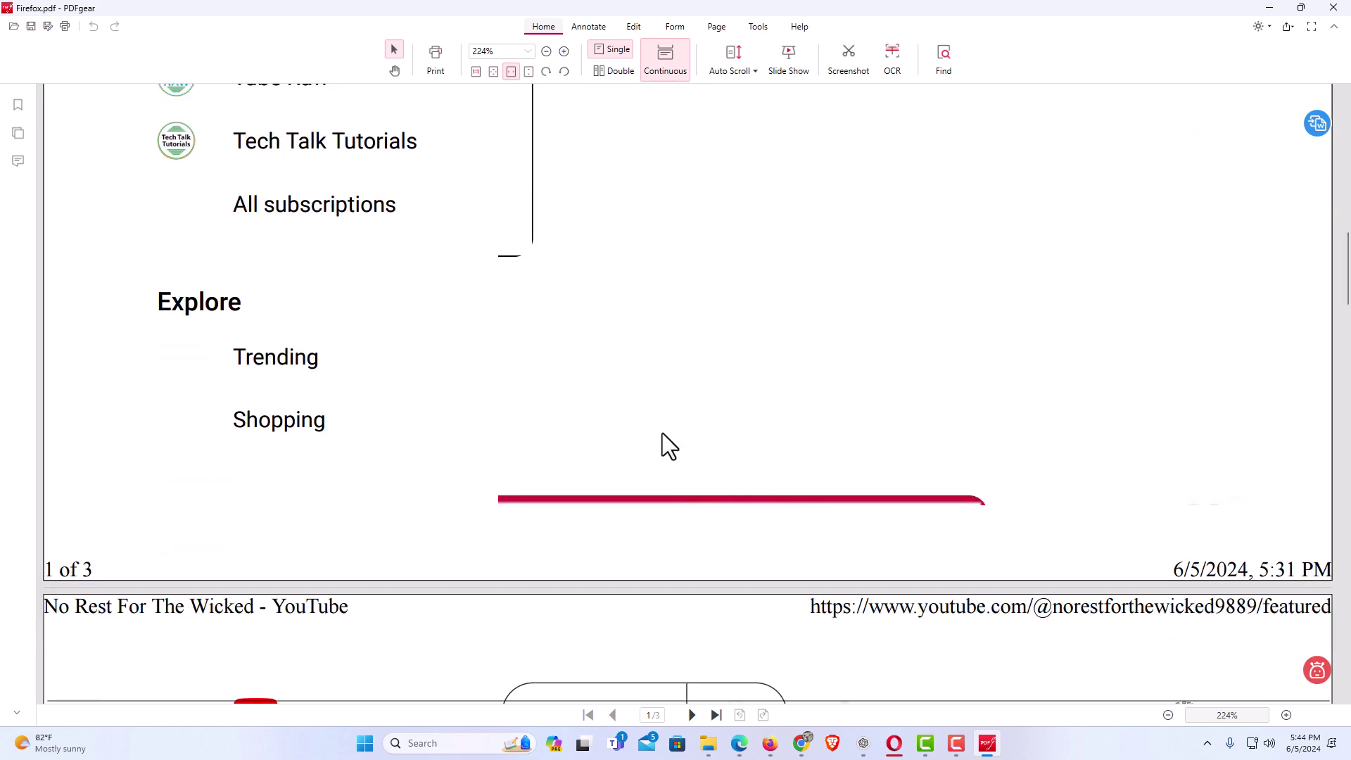
scroll(661, 433, down, 12)
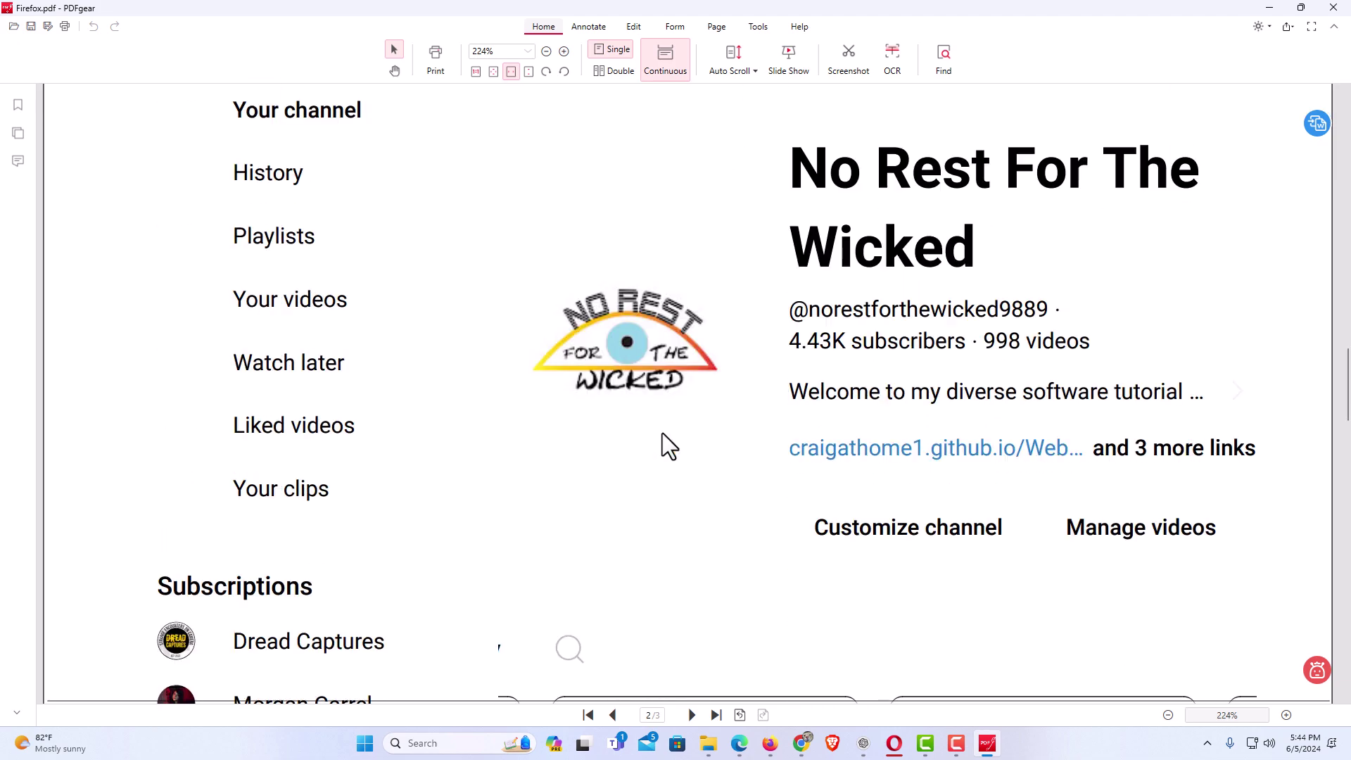
scroll(661, 432, down, 10)
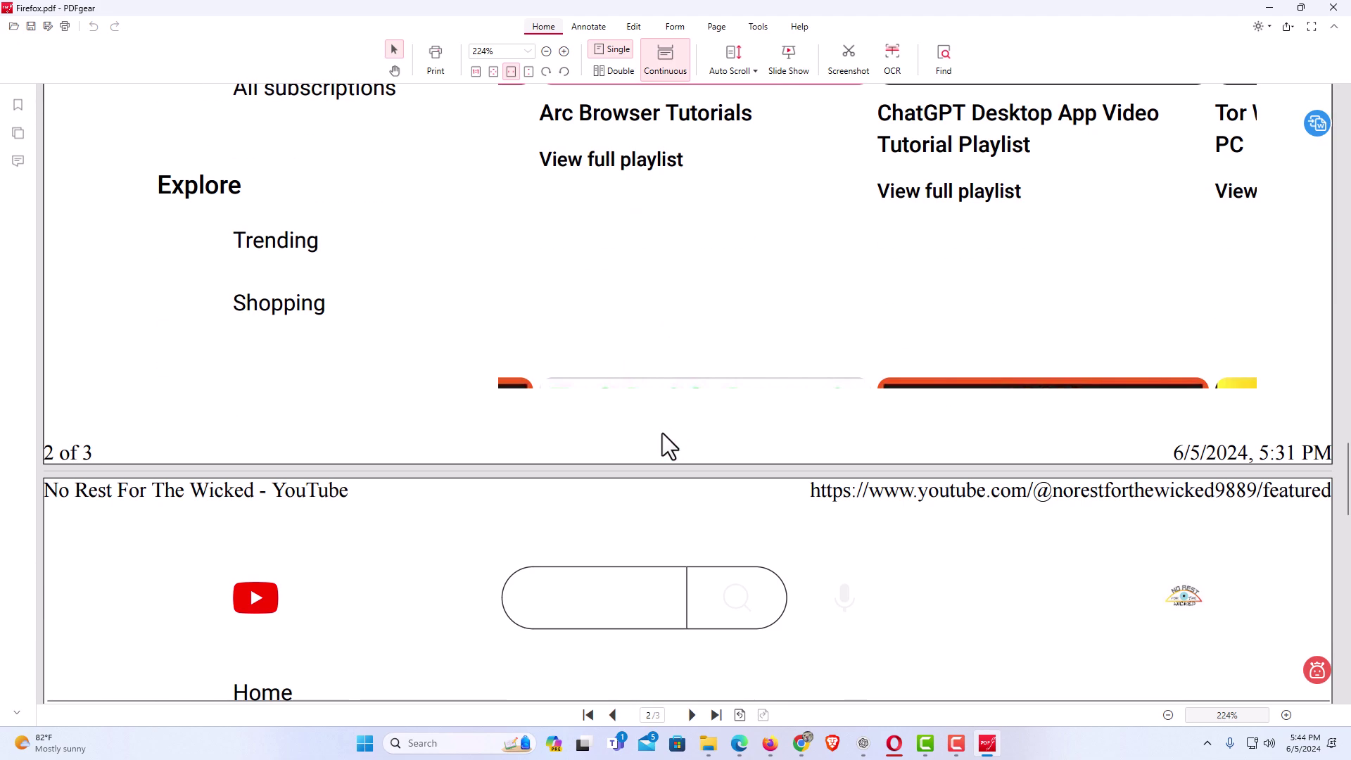
Close Firefox.pdf, open Opera.pdf and scroll down its single-page capture to the Tutorials row.
click(1344, 15)
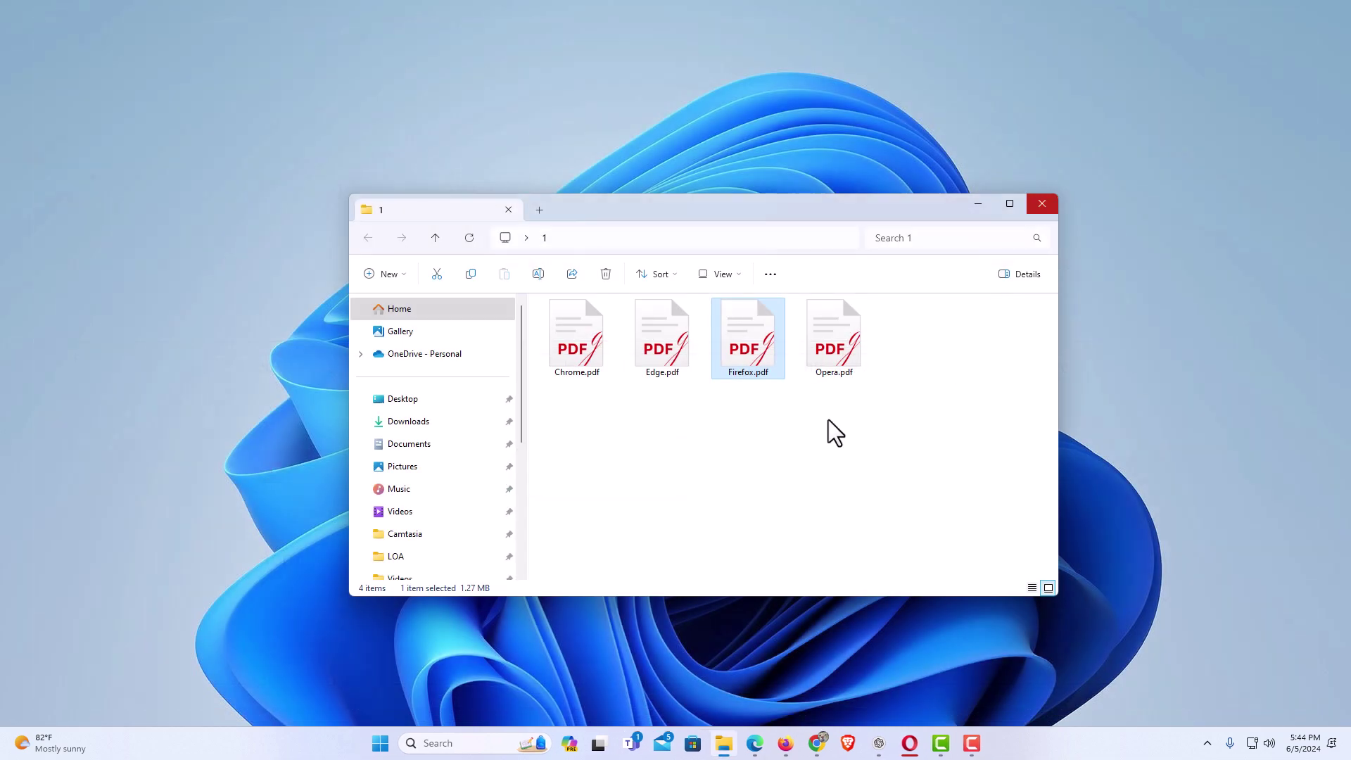
click(833, 362)
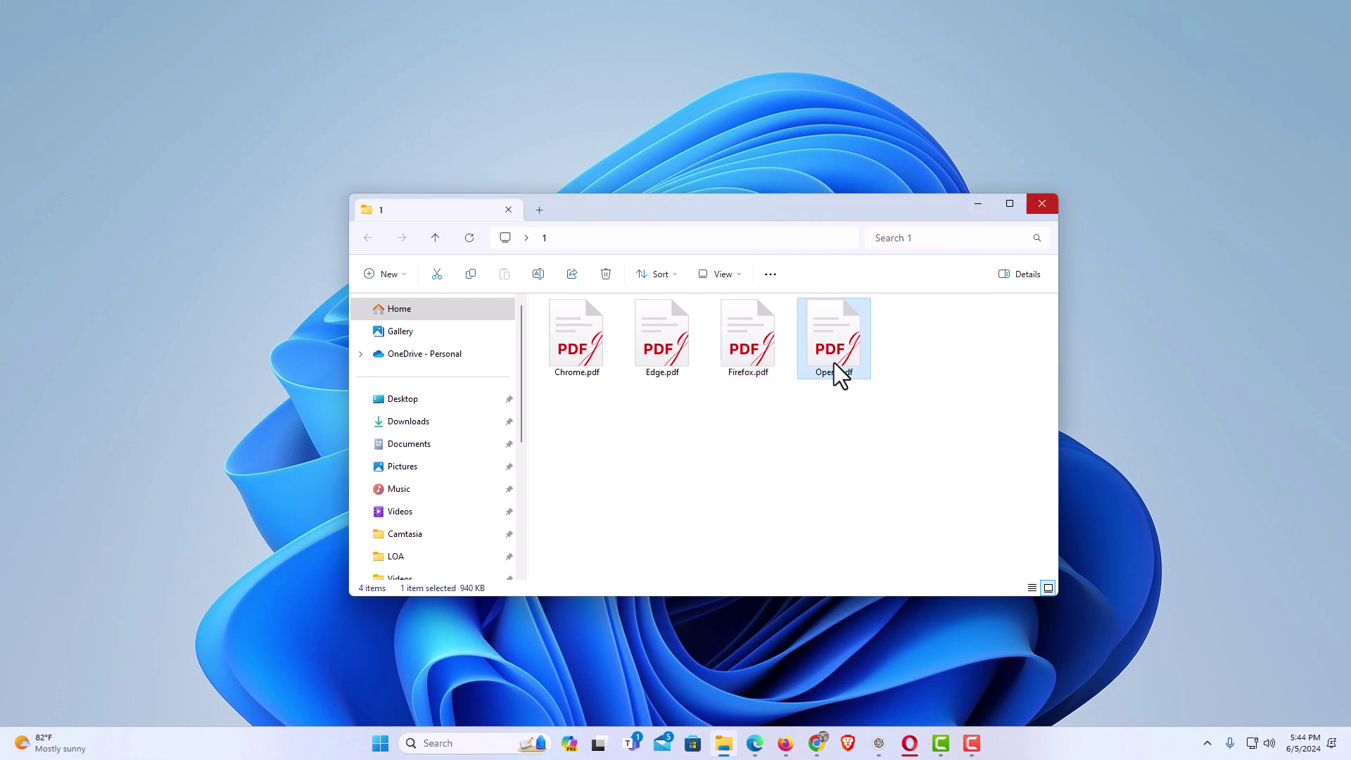
double_click(834, 362)
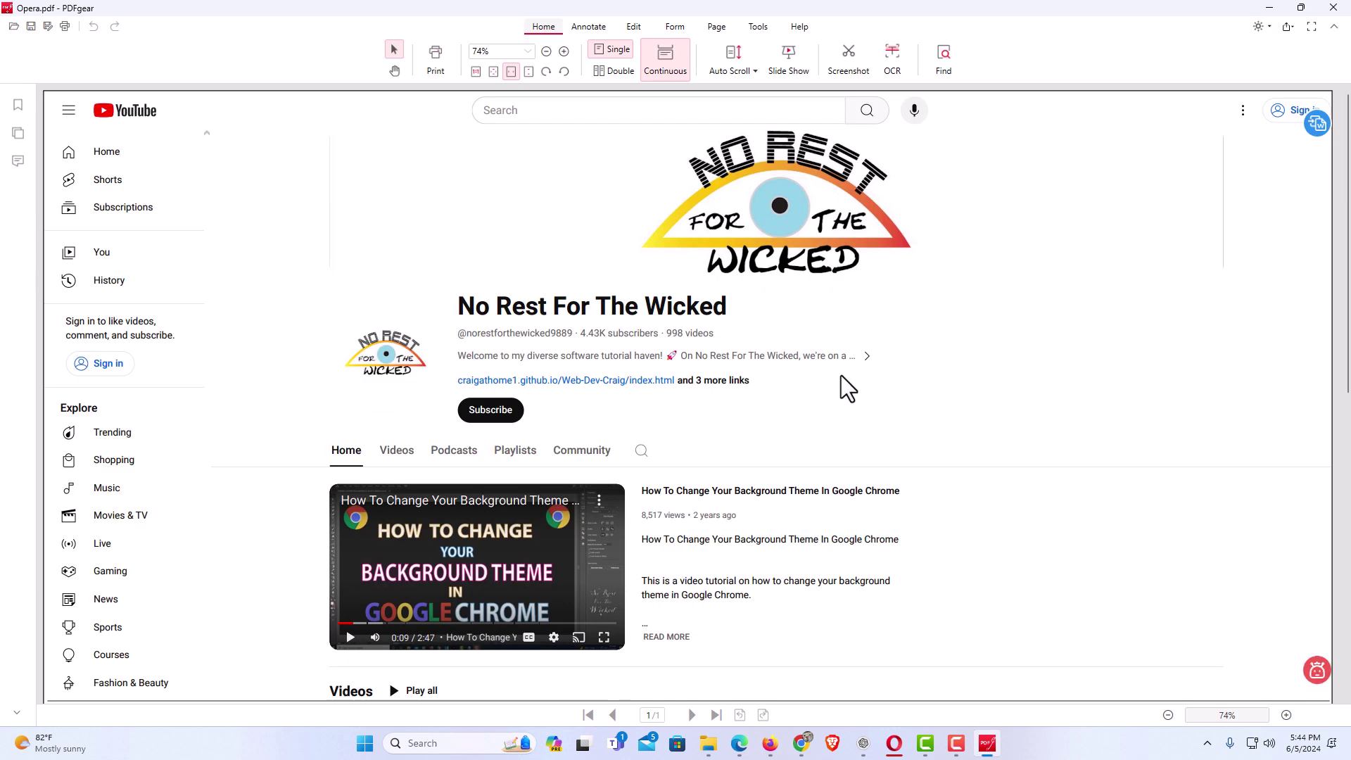
scroll(934, 464, down, 6)
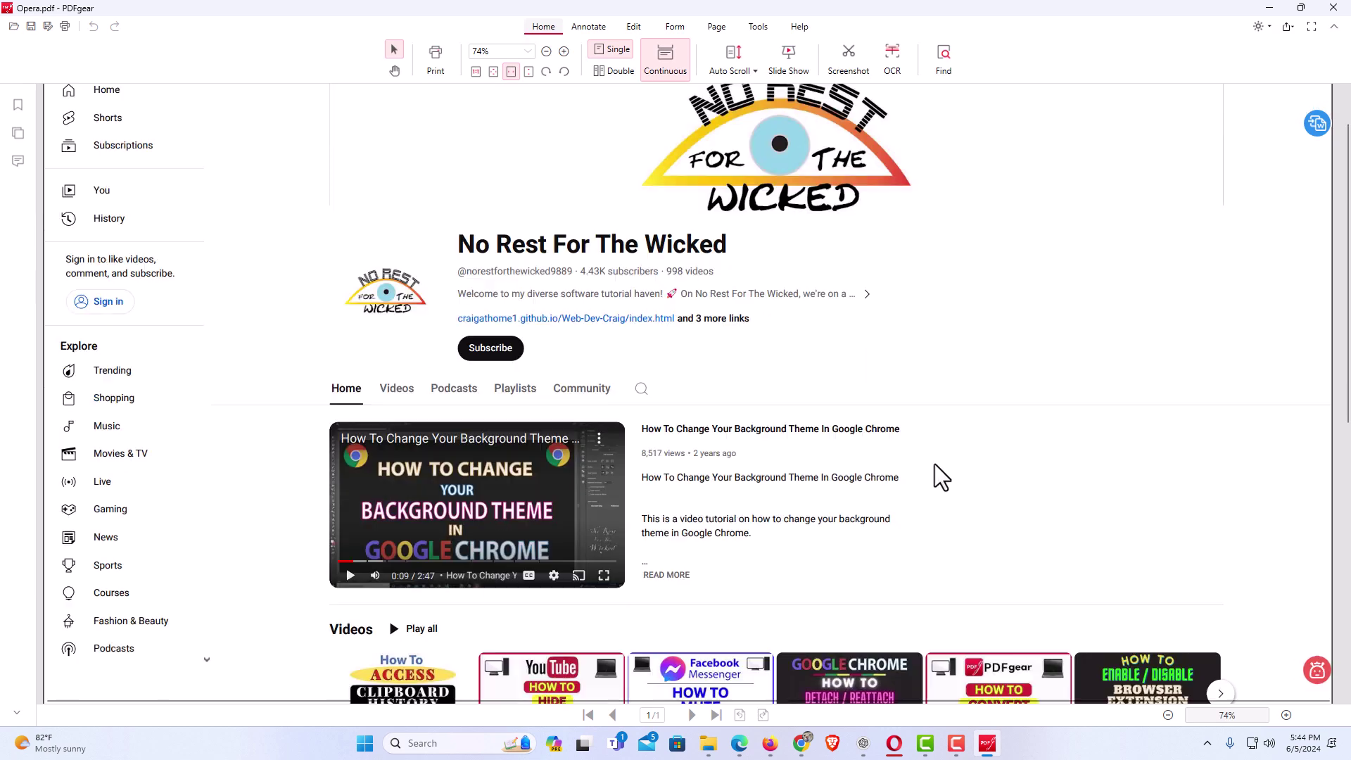
scroll(934, 464, down, 2)
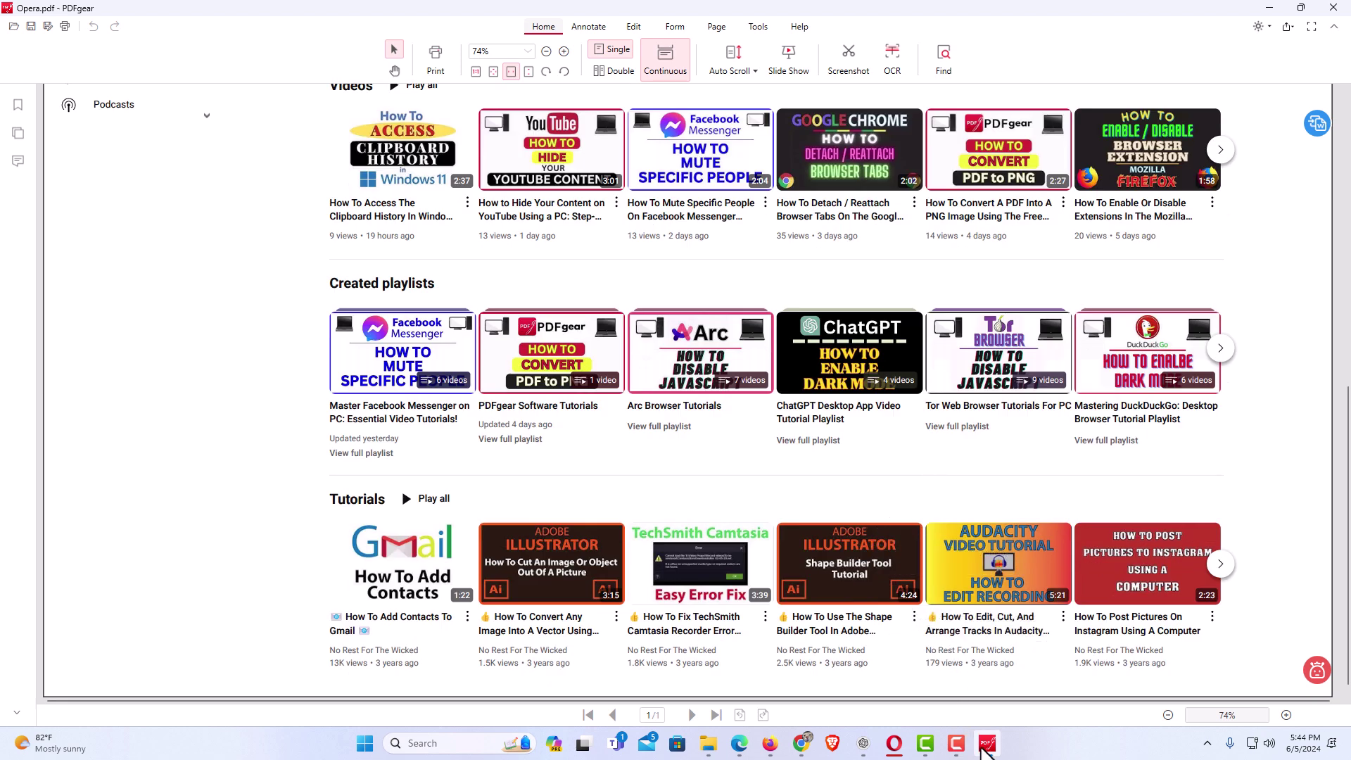
Switch back and forth between the live channel in Opera and Opera.pdf, ending on Opera.
click(894, 746)
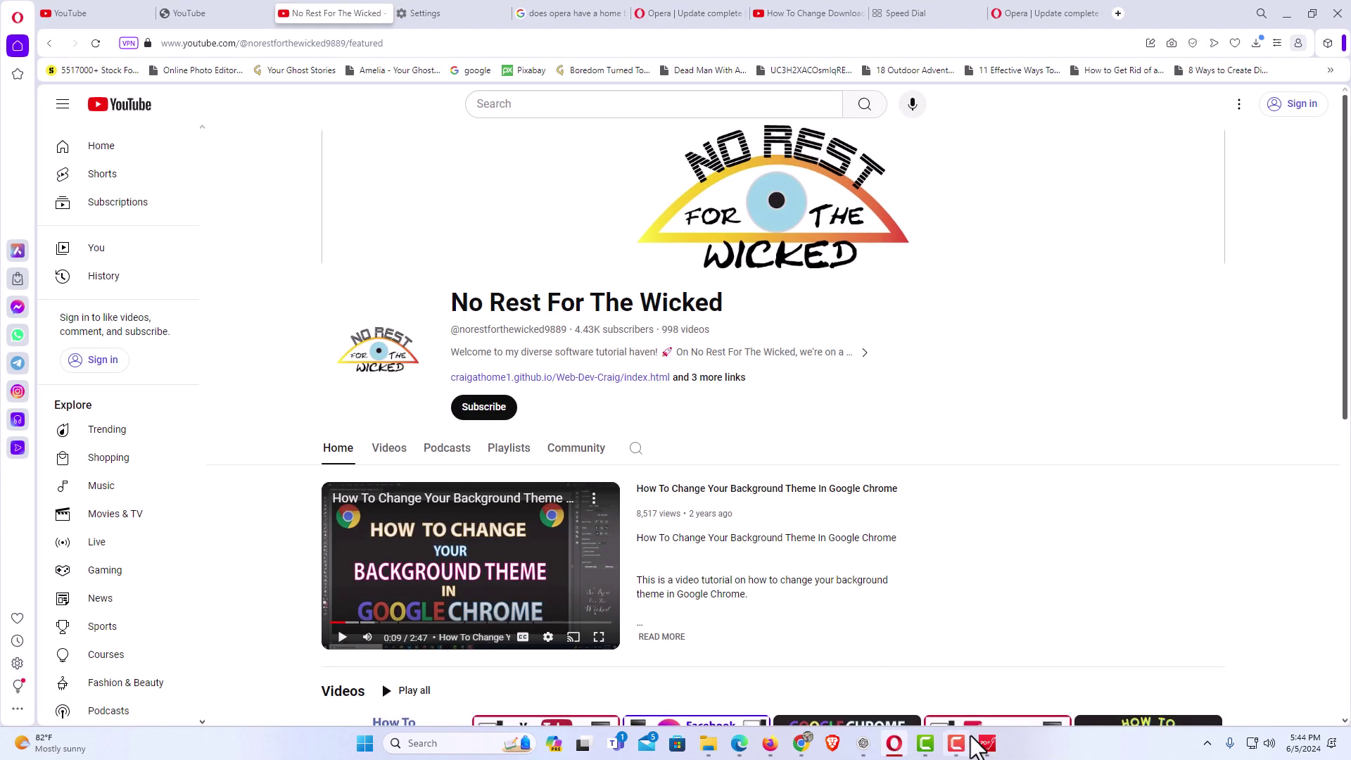
click(987, 745)
scroll(944, 611, up, 10)
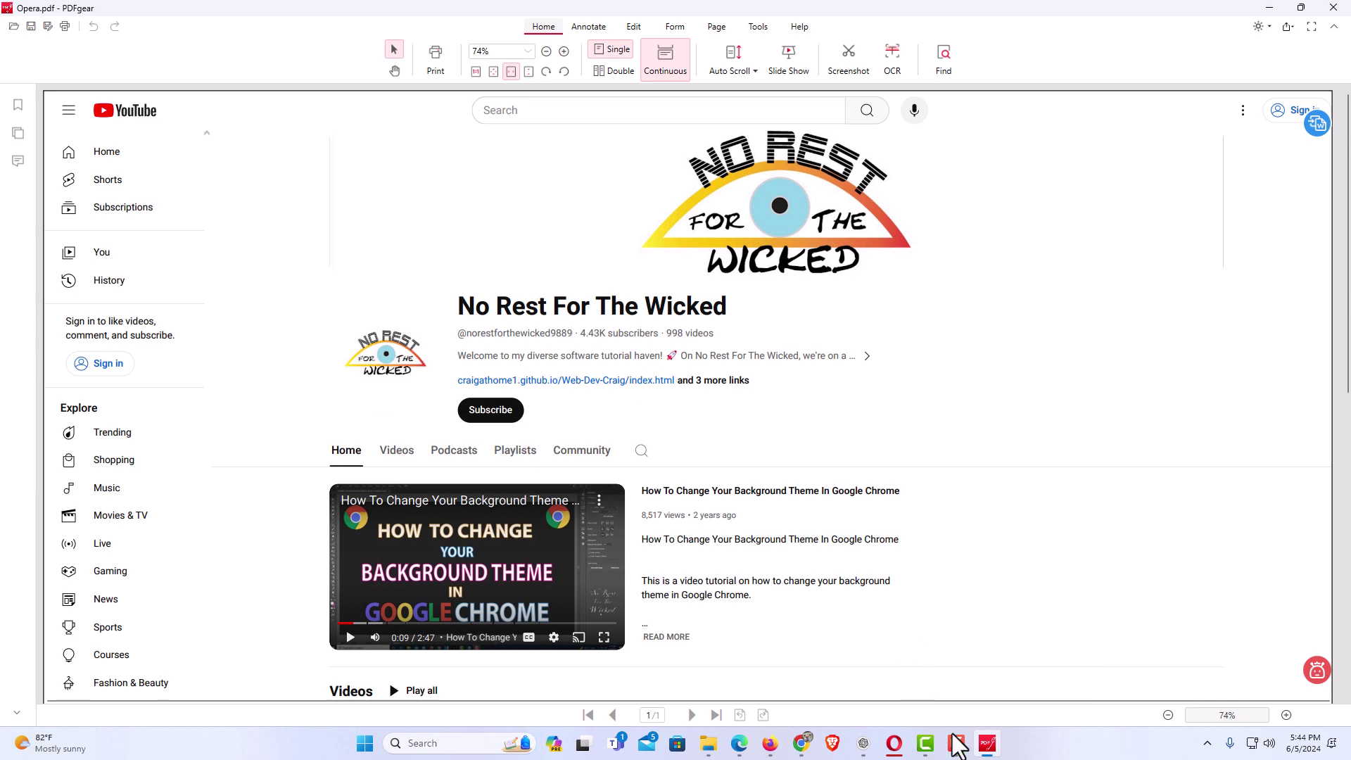
mouse_move(985, 752)
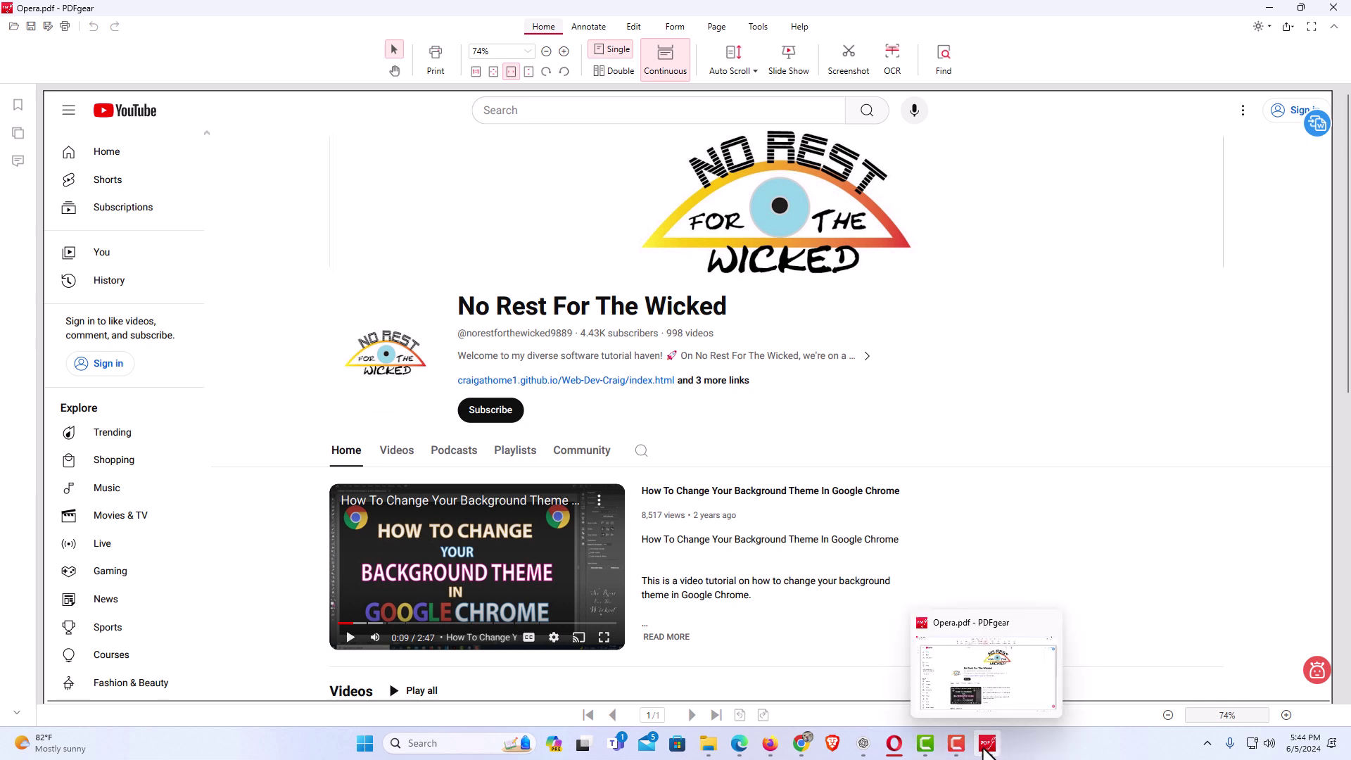
click(893, 743)
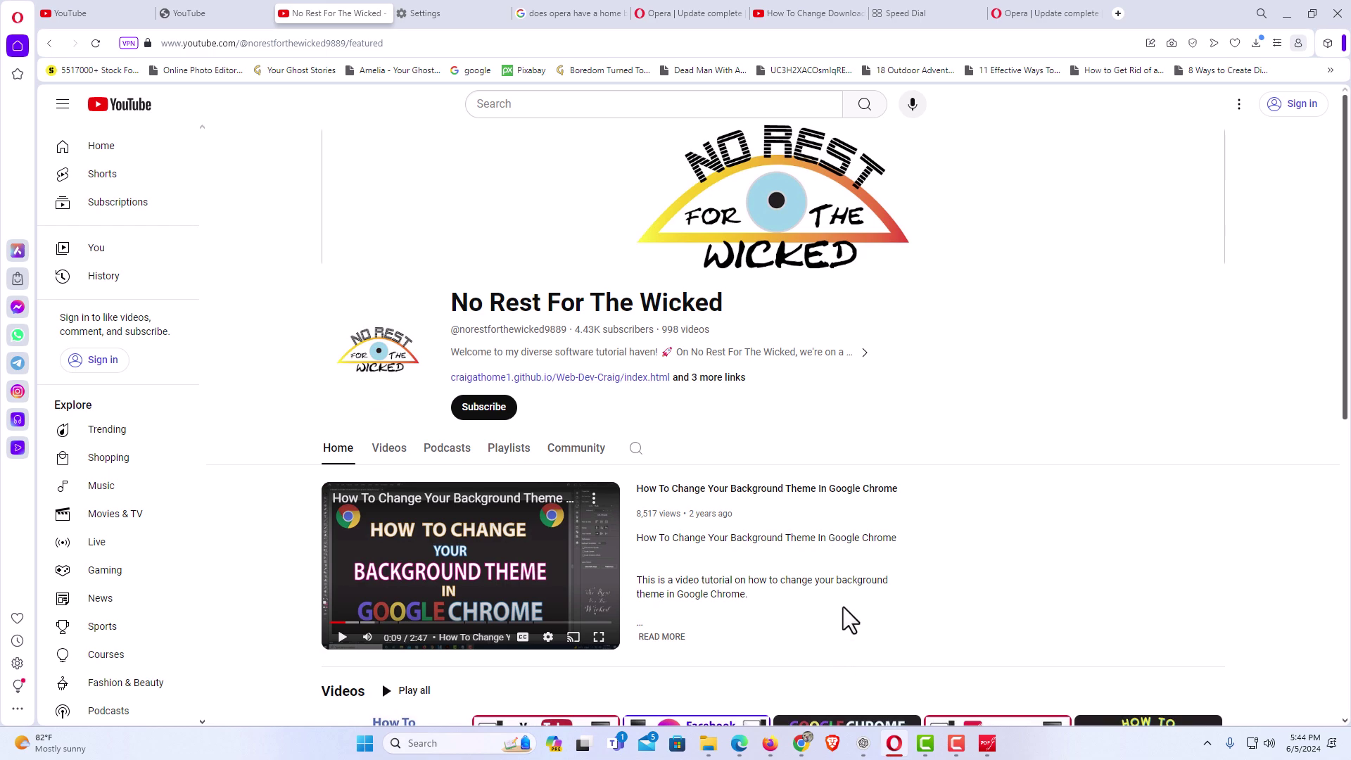
scroll(844, 633, down, 3)
scroll(850, 619, up, 3)
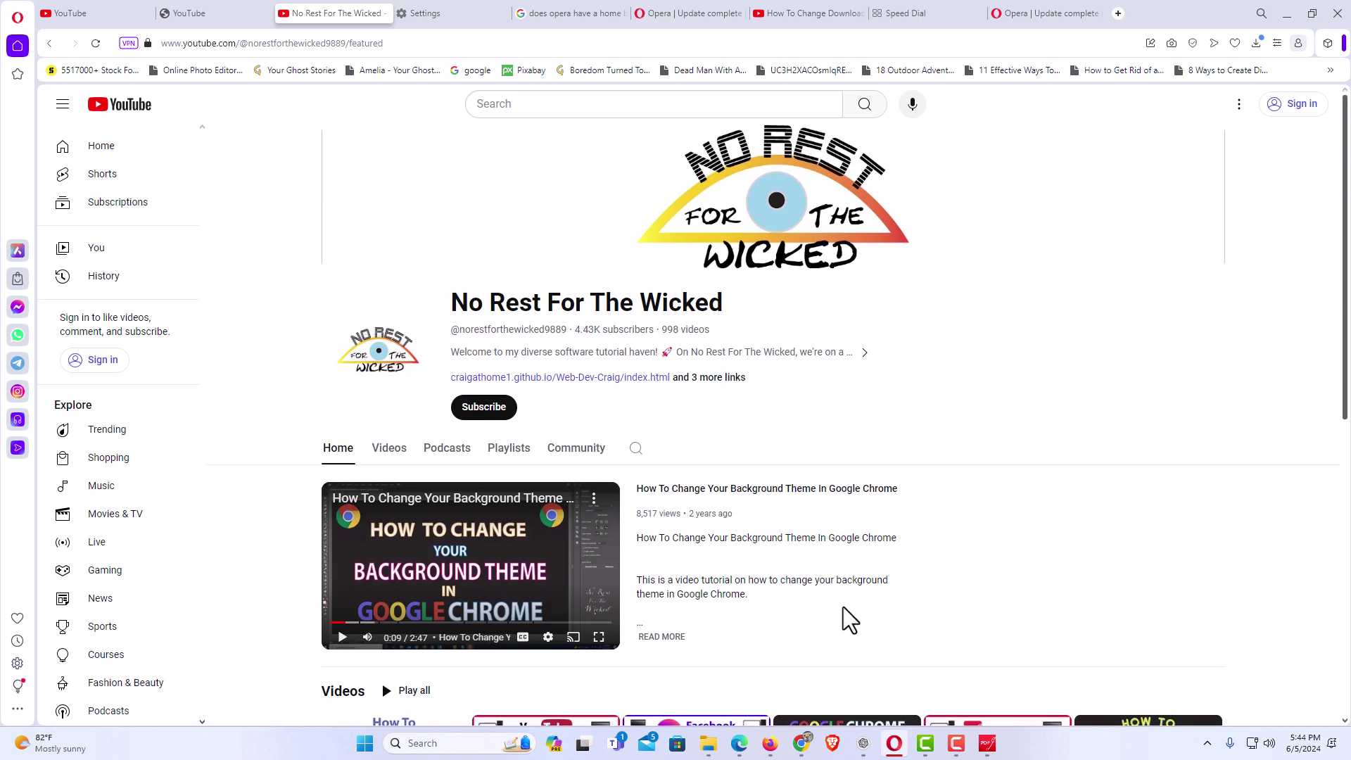
click(988, 745)
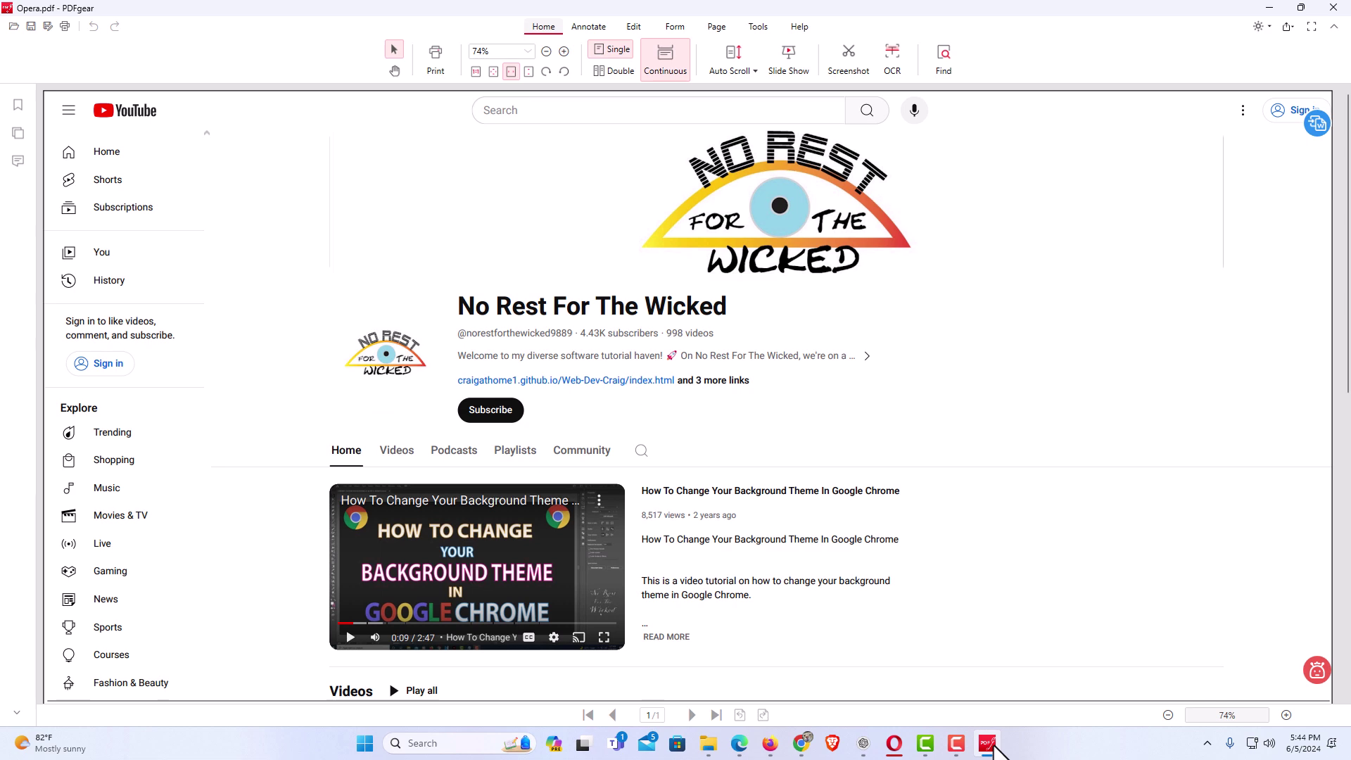
mouse_move(900, 749)
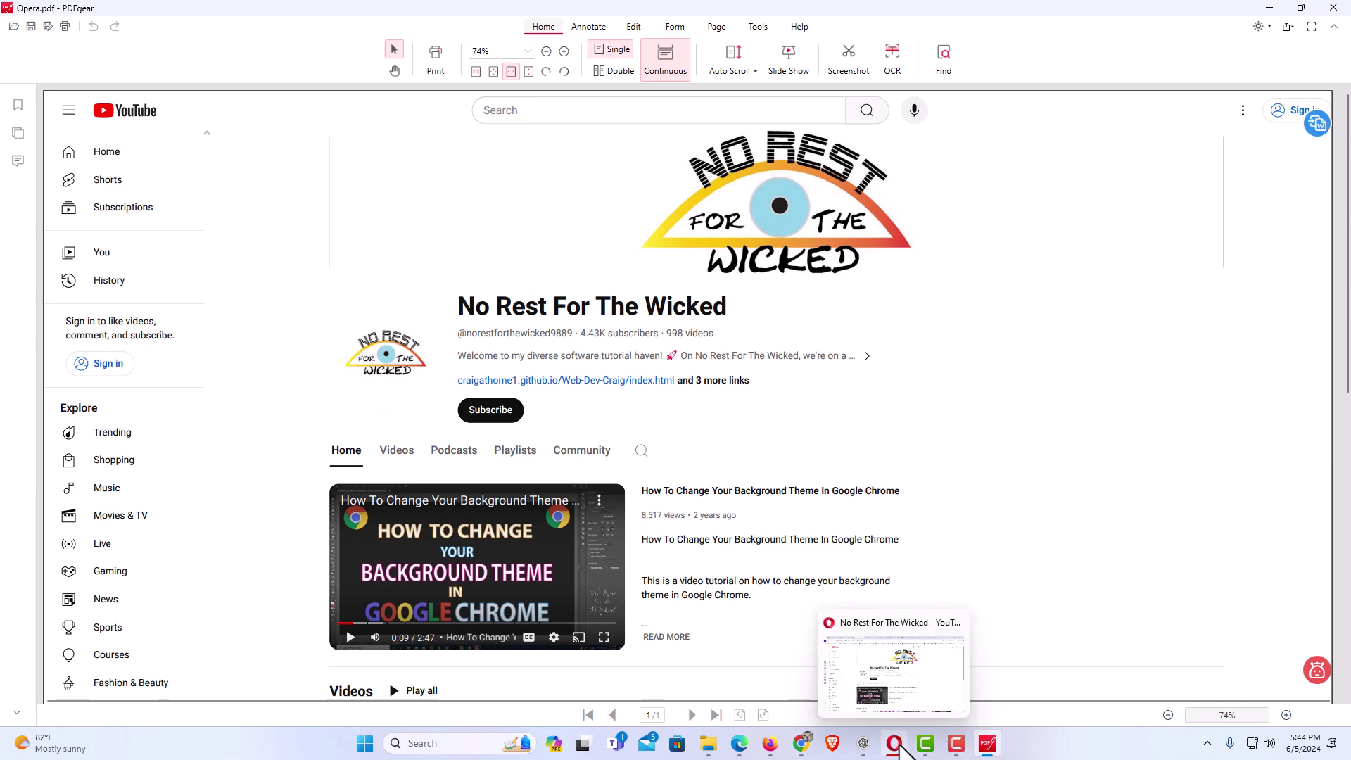
click(844, 633)
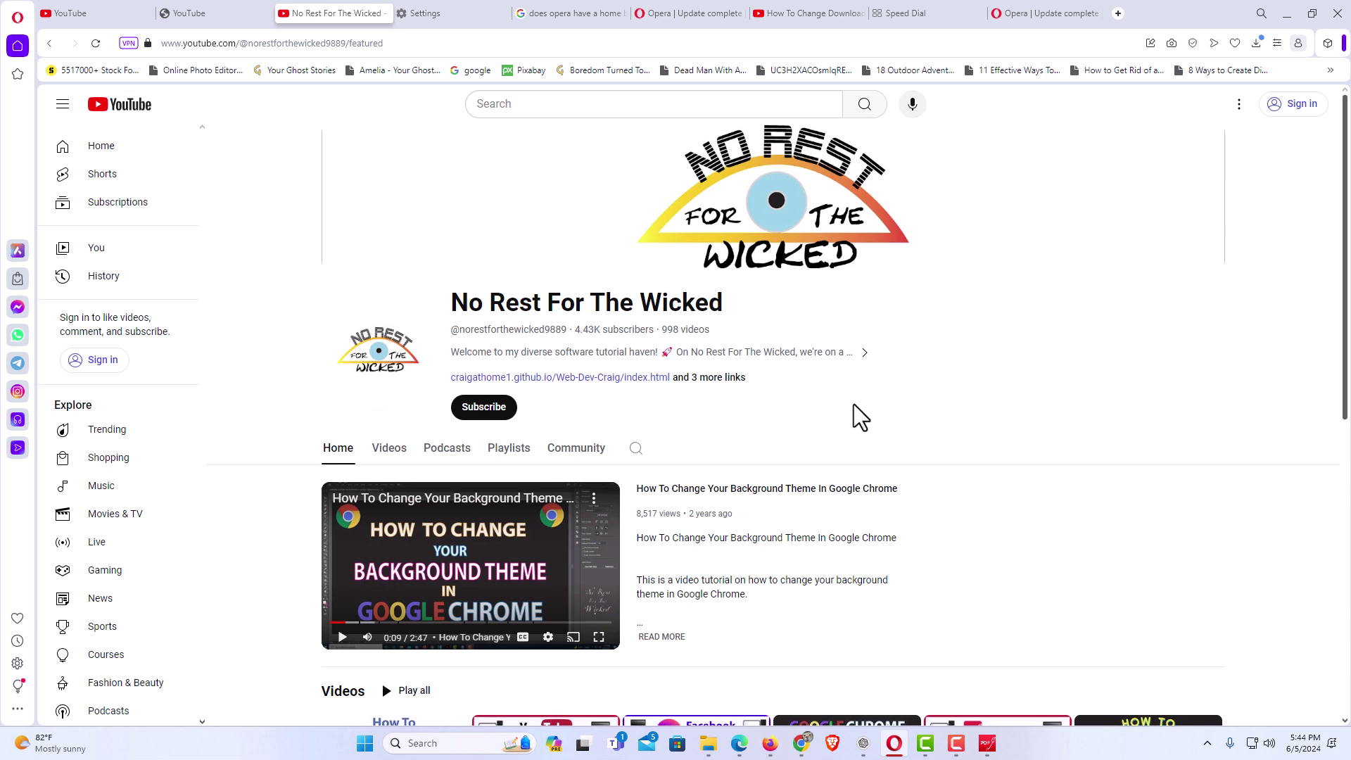
Scroll the No Rest For The Wicked channel page to the bottom, then back to the top.
scroll(859, 417, down, 7)
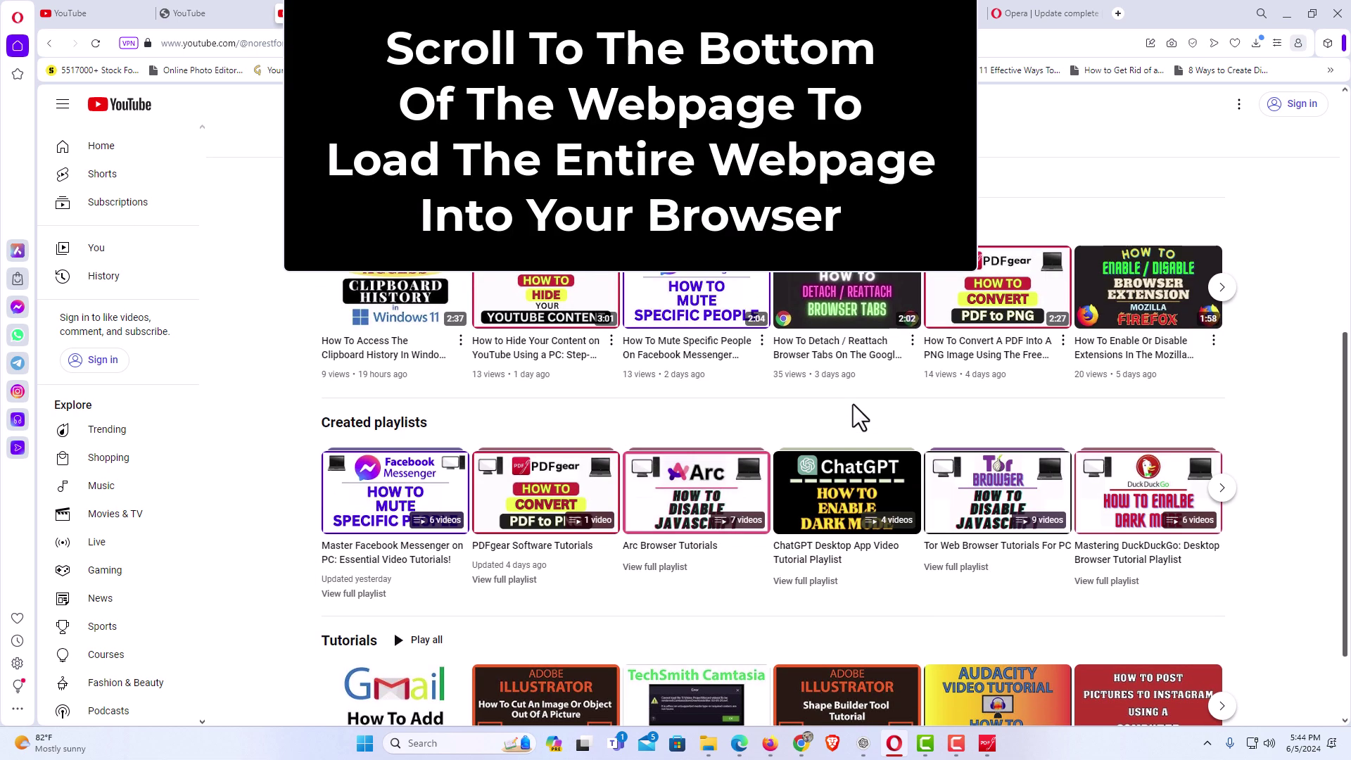
scroll(853, 408, down, 1)
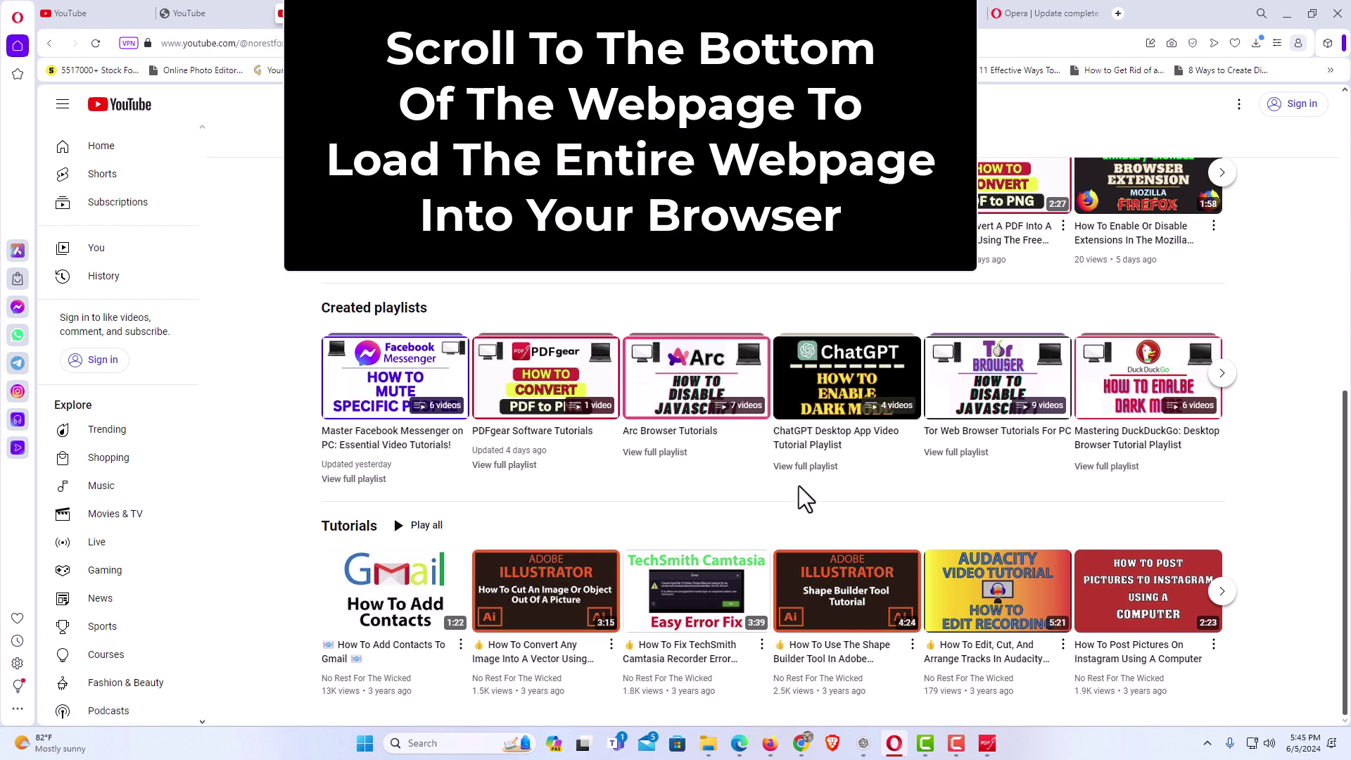
scroll(799, 485, up, 10)
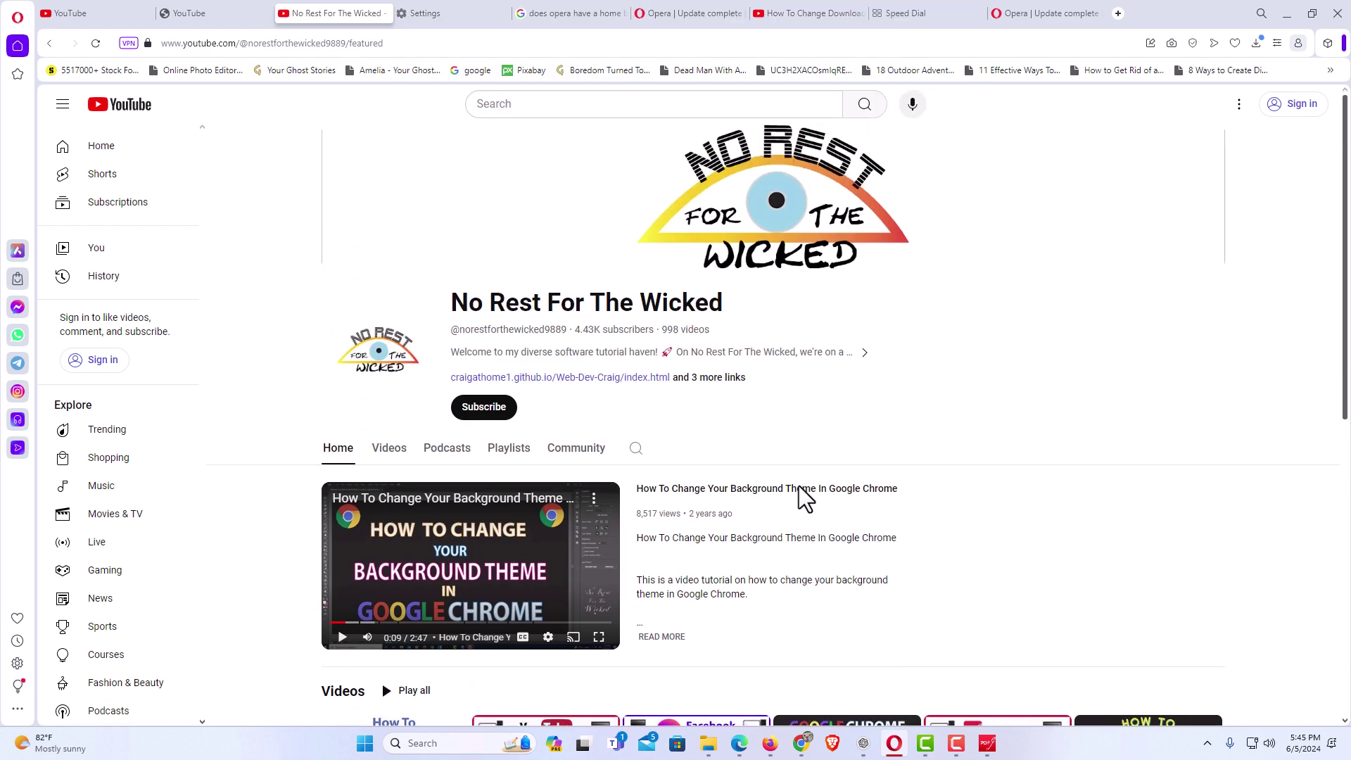
scroll(799, 485, down, 8)
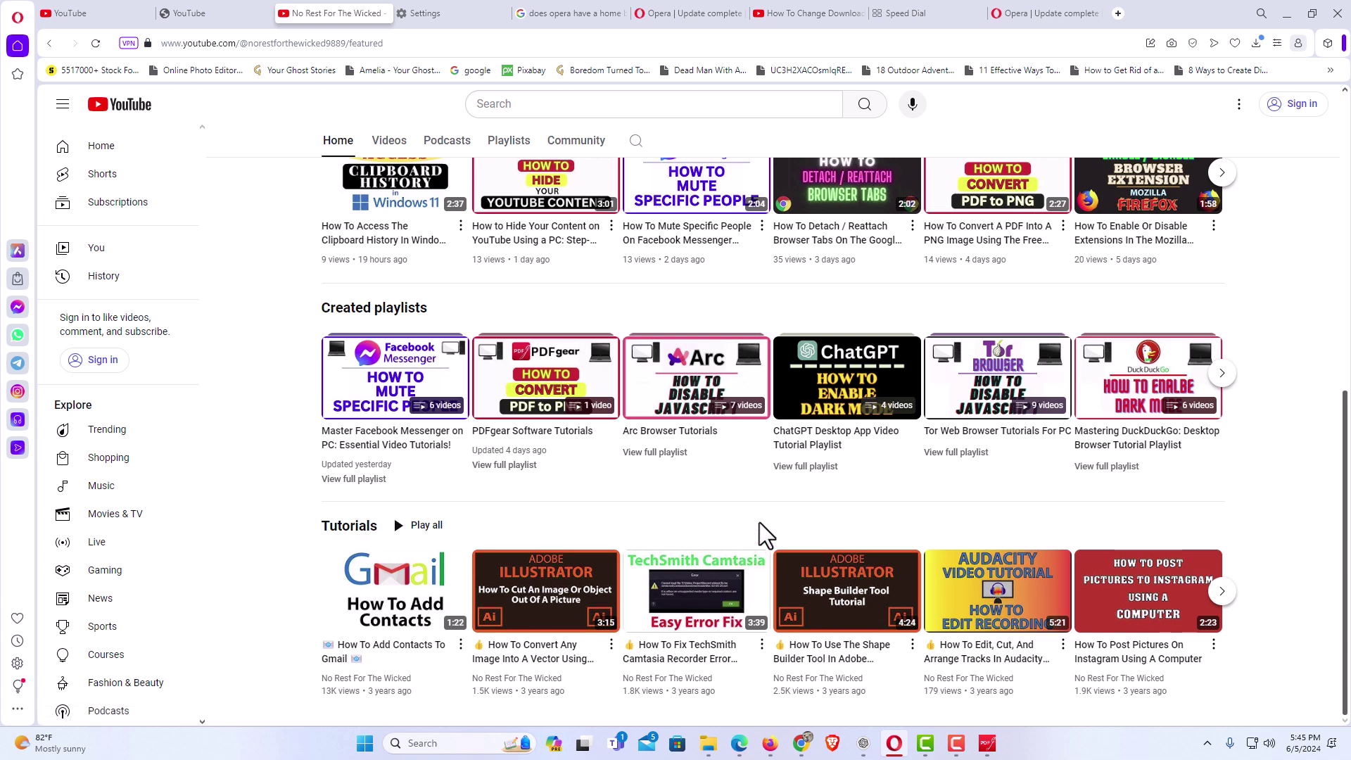
scroll(766, 536, up, 8)
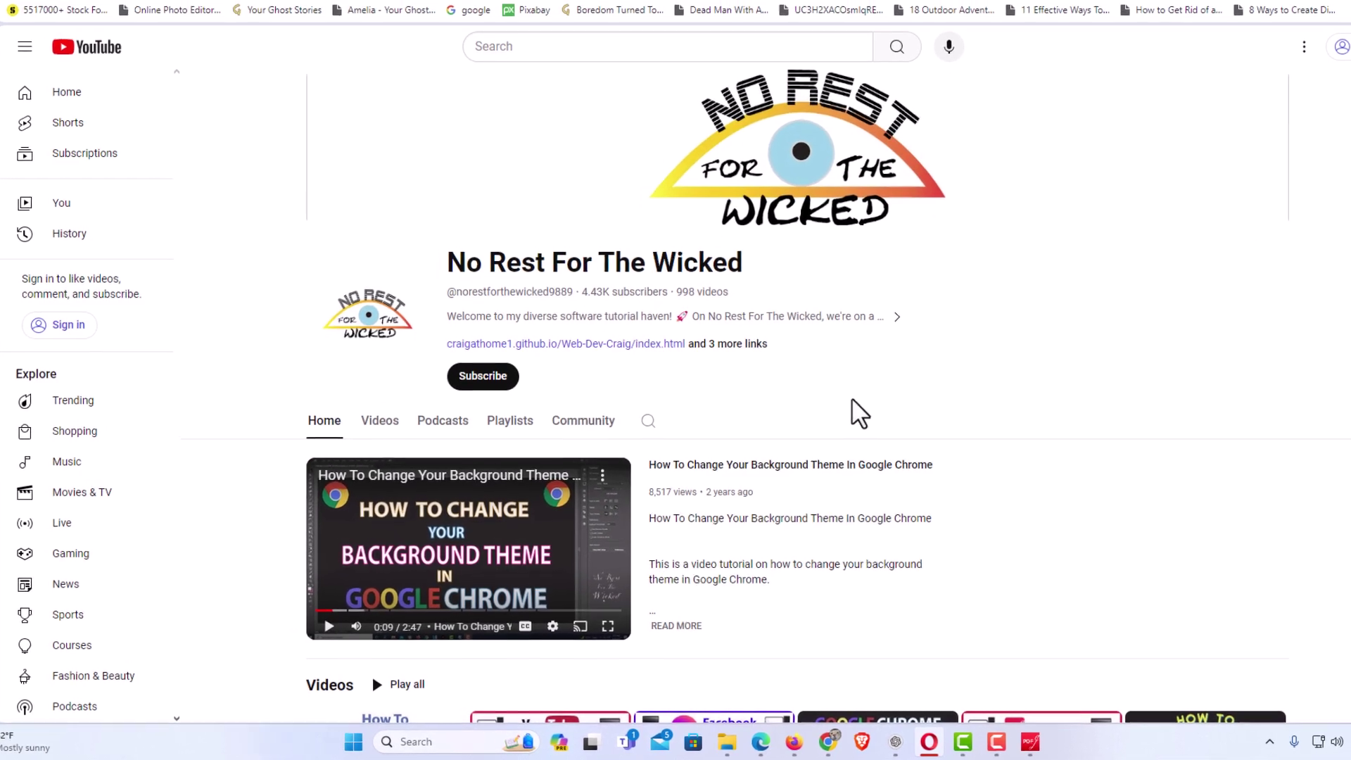
Choose Save as PDF... from the channel page's right-click menu.
right_click(841, 416)
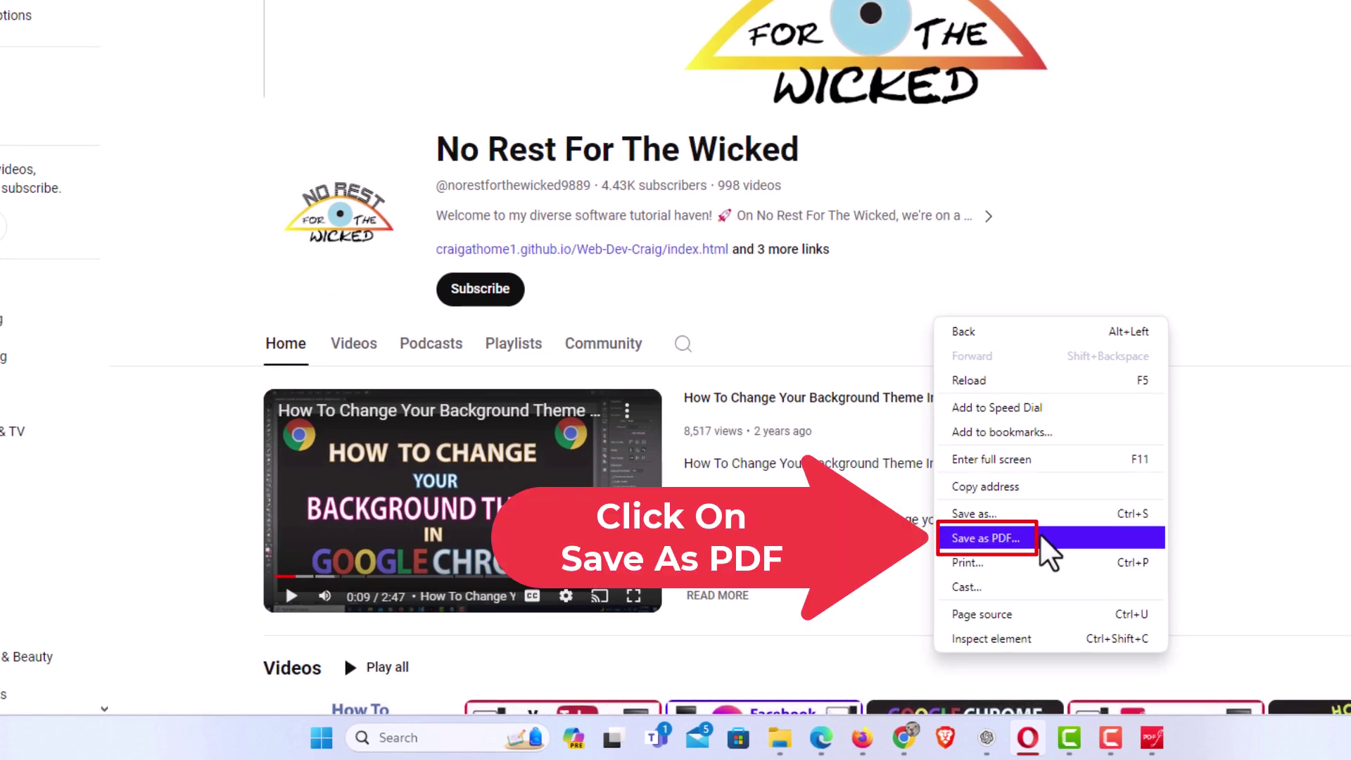
click(1041, 538)
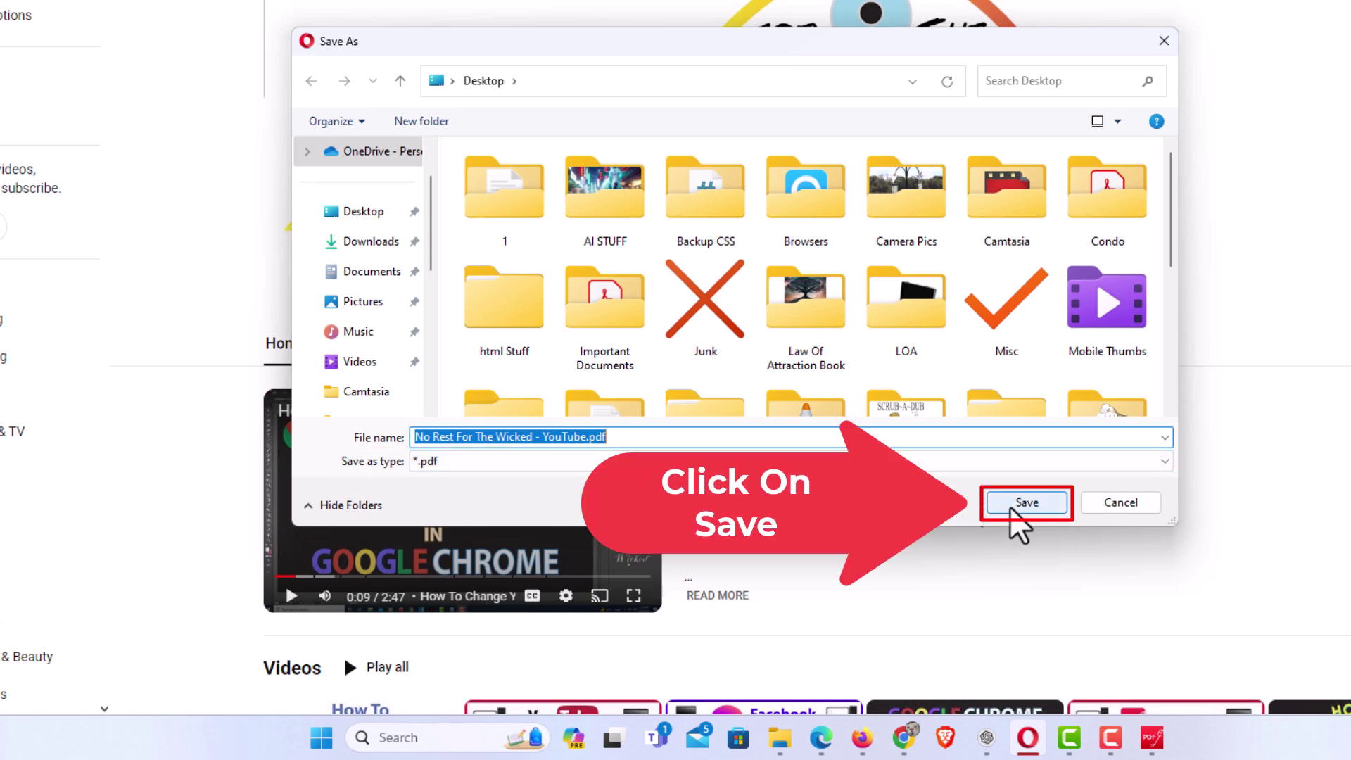
Save the PDF to the Desktop as 'No Rest For The Wicked - YouTube.pdf'.
click(1013, 517)
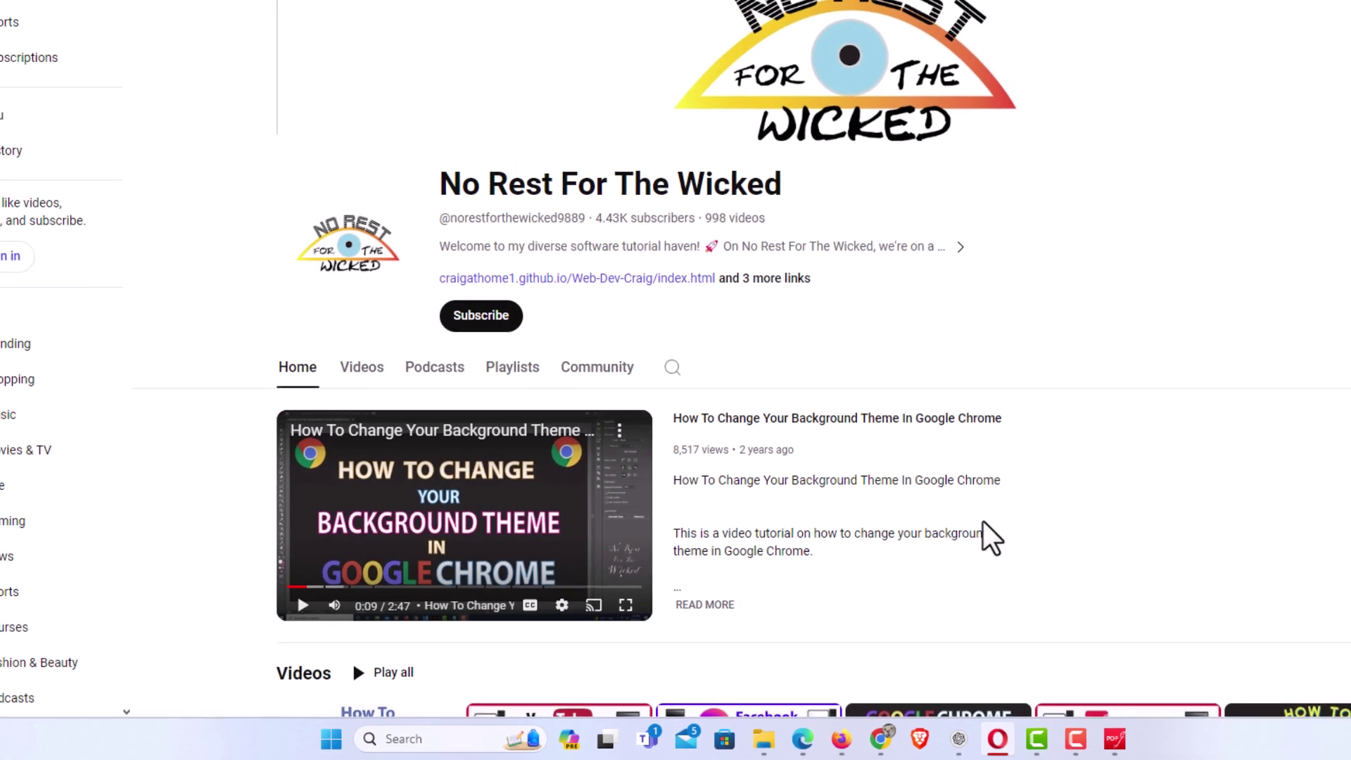